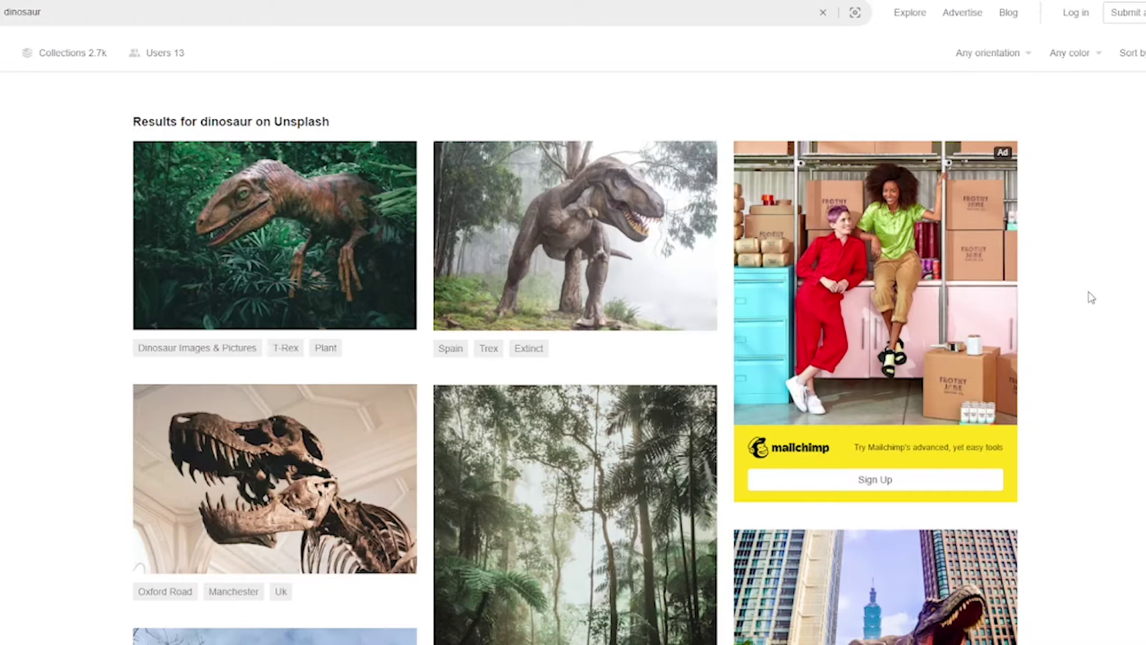
# - Download the jungle raptor, foggy T-rex and dinosaur skeleton photos from Unsplash
pyautogui.moveTo(315, 289)
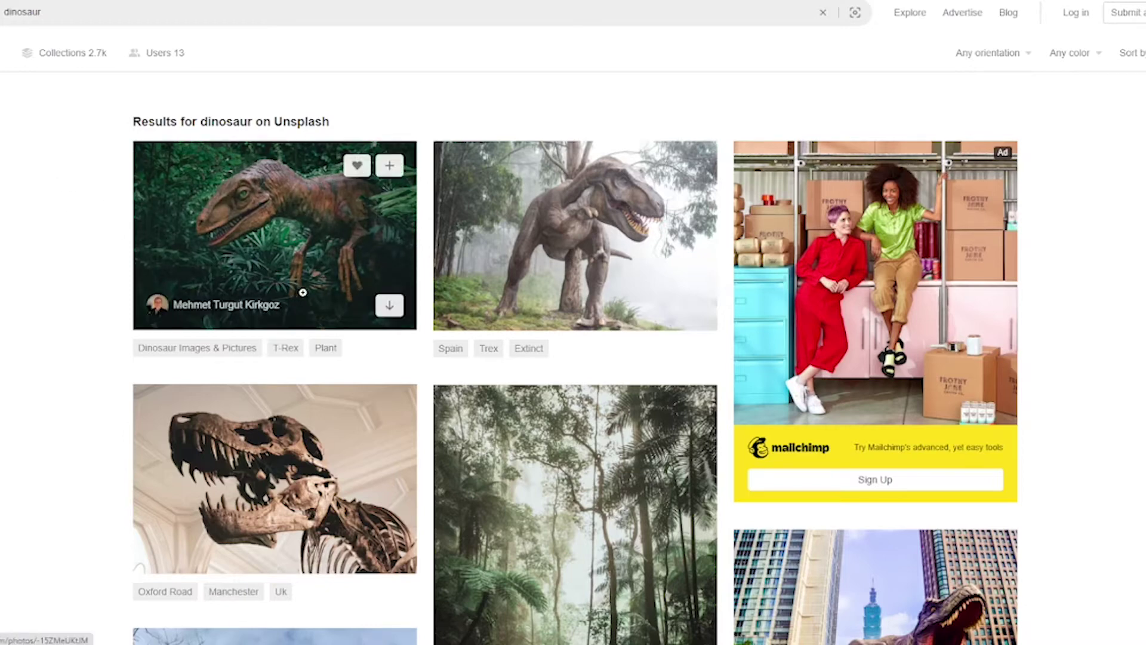
pyautogui.click(390, 307)
pyautogui.click(689, 307)
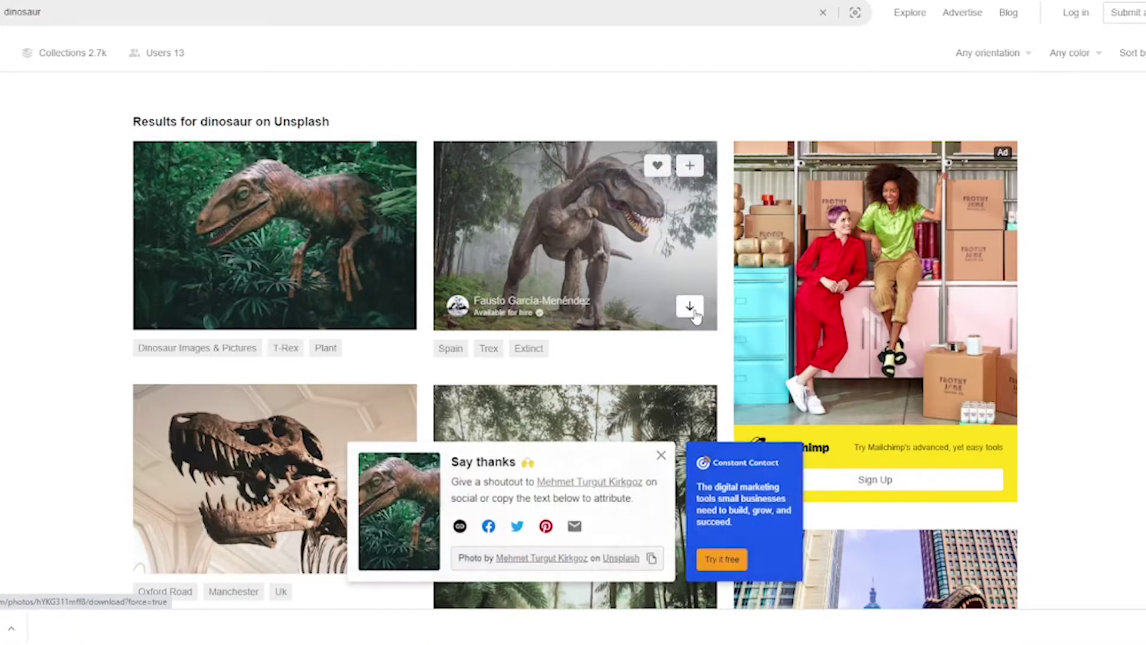
pyautogui.click(661, 456)
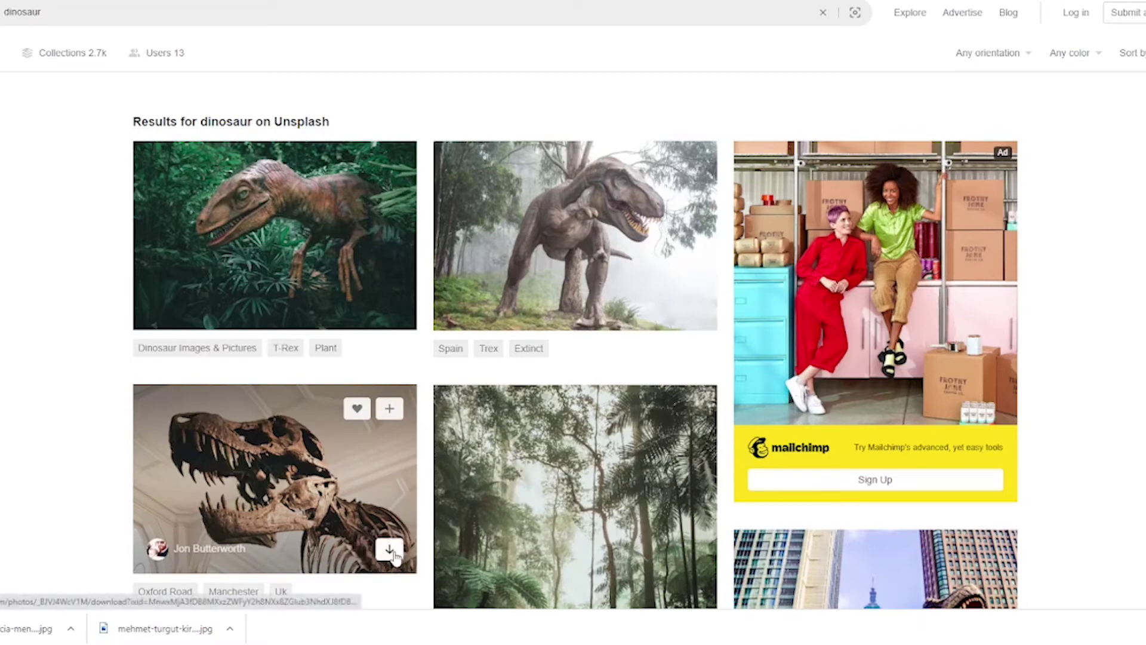
pyautogui.click(389, 548)
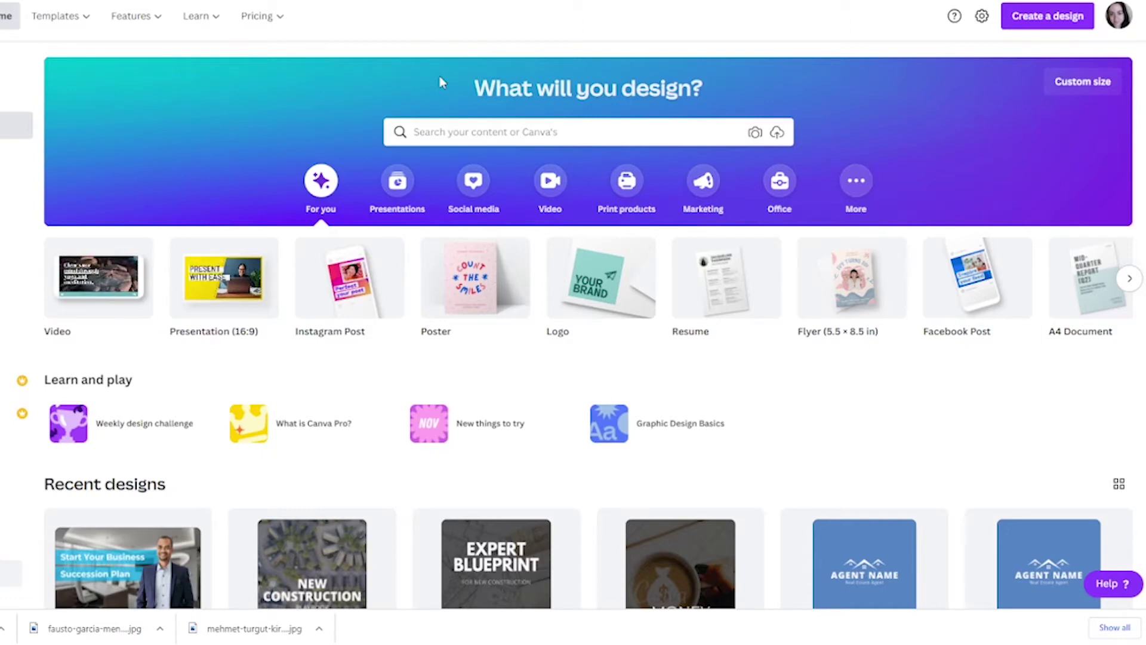
# - Start a custom-size Canva design with width and height both set to 2000 px
pyautogui.click(1039, 29)
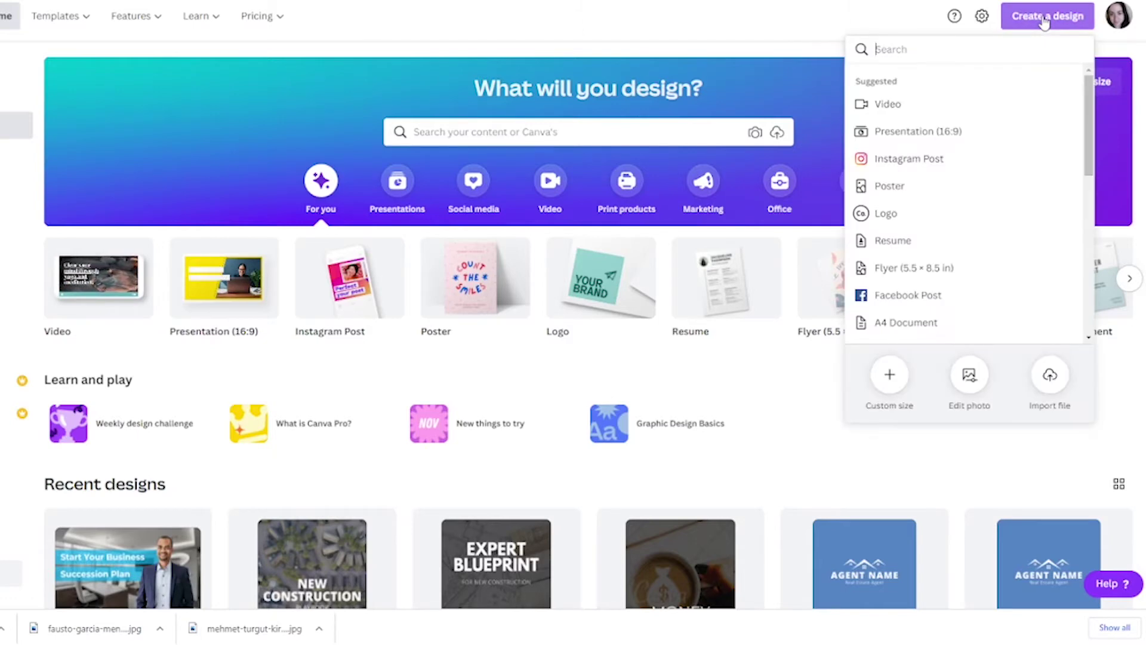
pyautogui.click(882, 378)
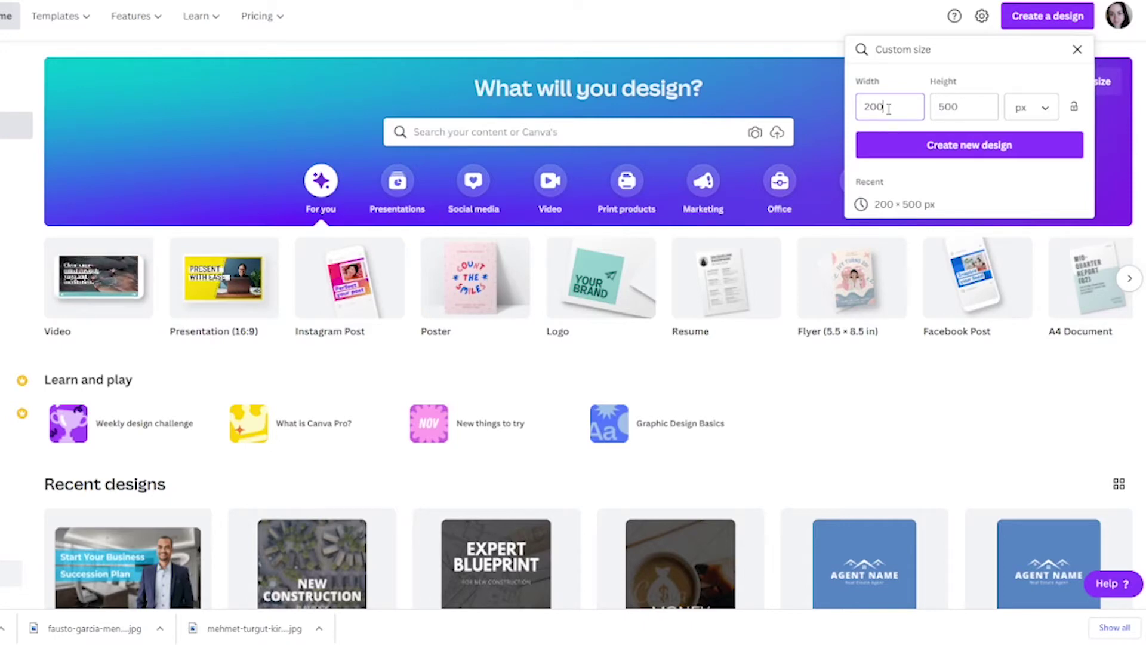
pyautogui.doubleClick(889, 110)
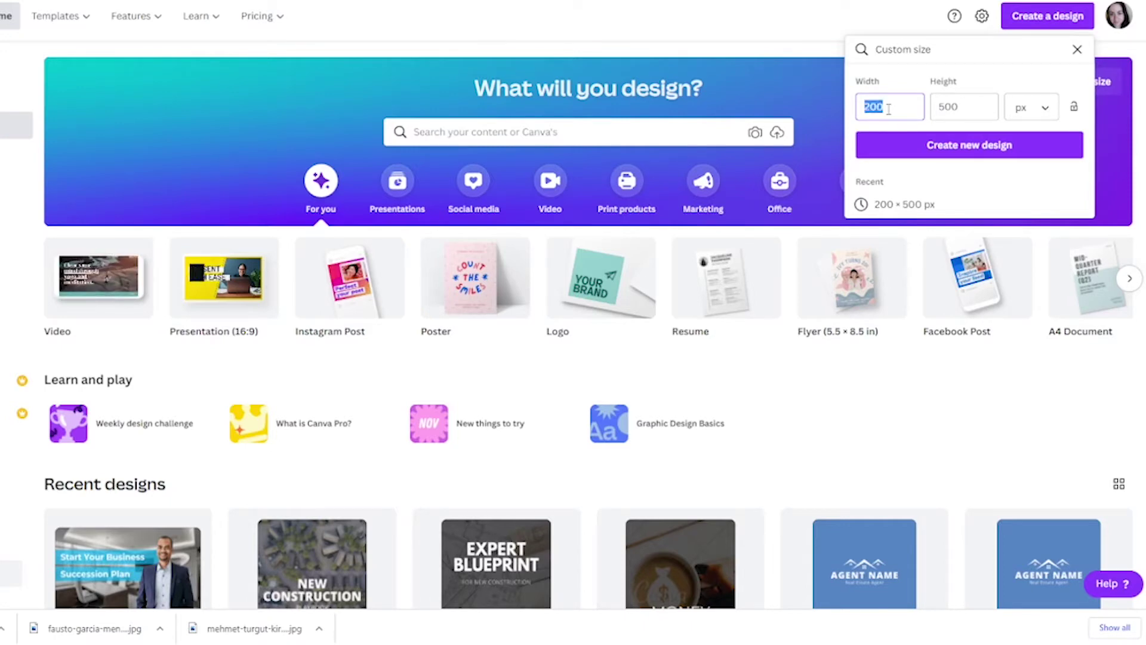
pyautogui.write('800')
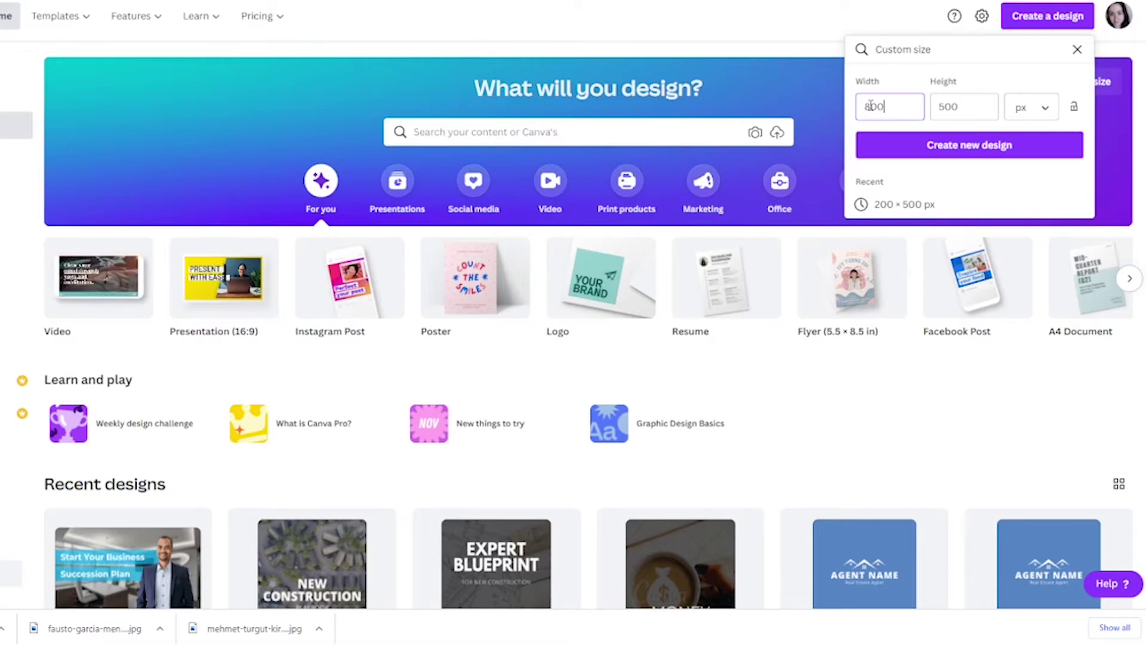
pyautogui.doubleClick(871, 106)
pyautogui.write('2000')
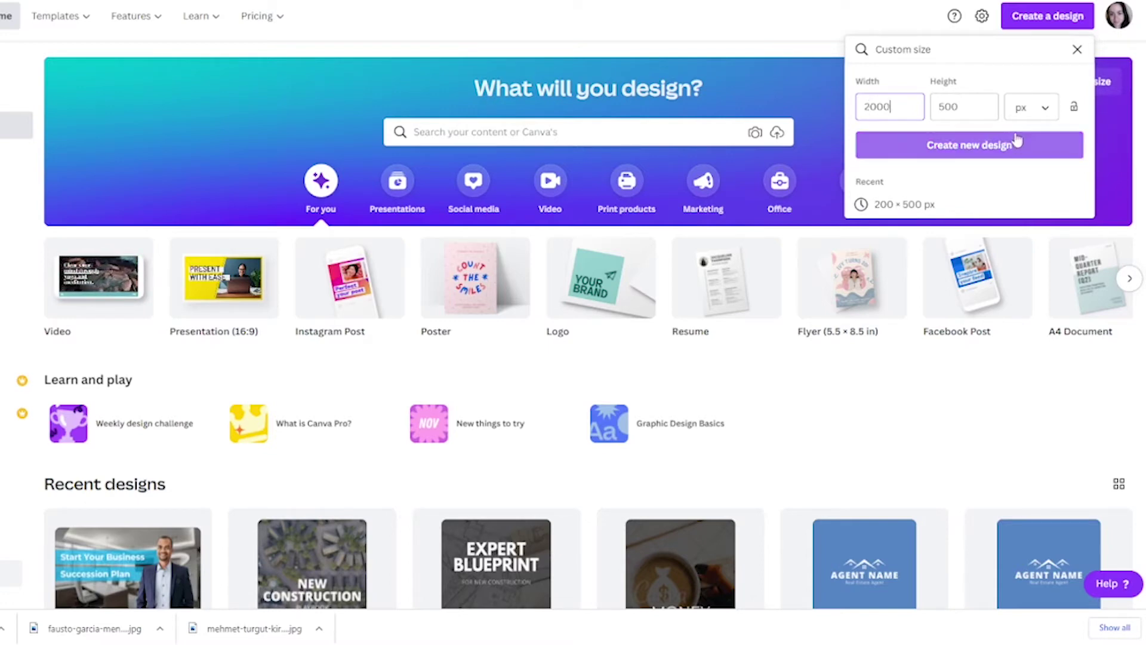
pyautogui.click(934, 107)
pyautogui.write('2000')
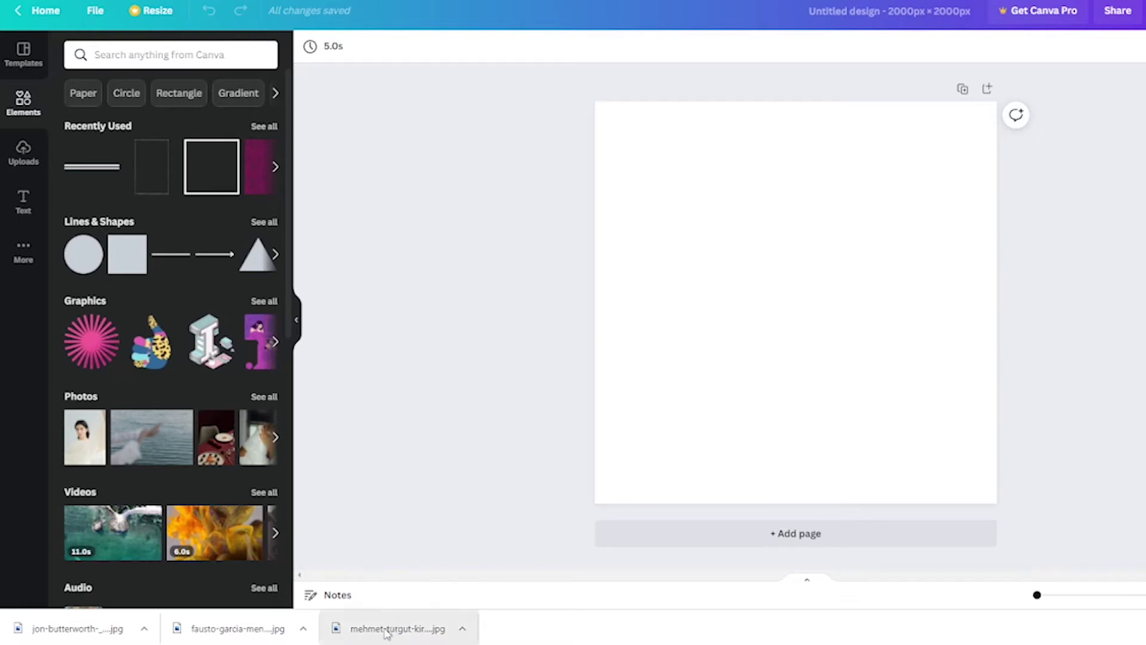
# - Upload the raptor, T-rex and skeleton photos to Canva and place the raptor photo on the page
pyautogui.moveTo(385, 633); pyautogui.dragTo(155, 347)
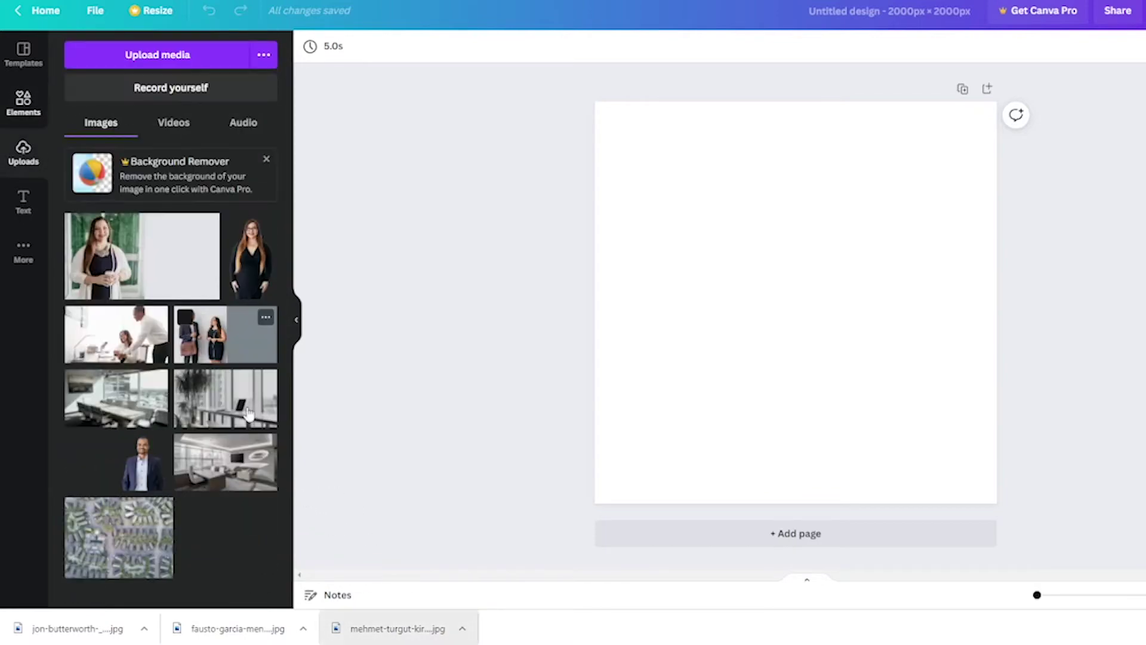
pyautogui.moveTo(257, 628); pyautogui.dragTo(194, 388)
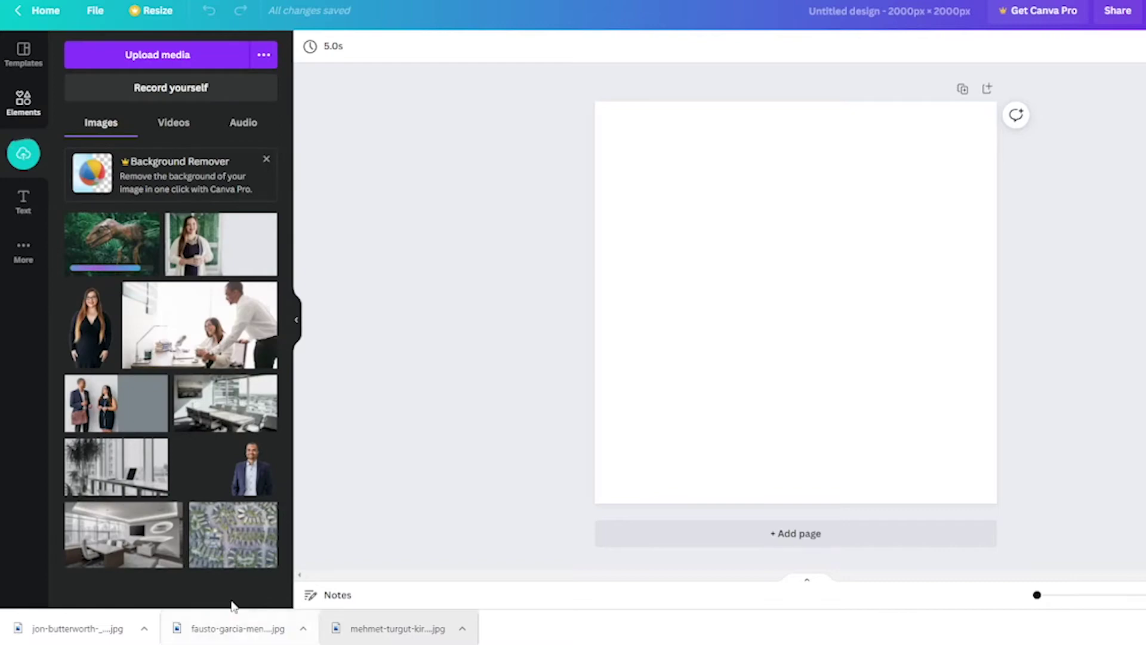
pyautogui.moveTo(81, 620); pyautogui.dragTo(82, 621)
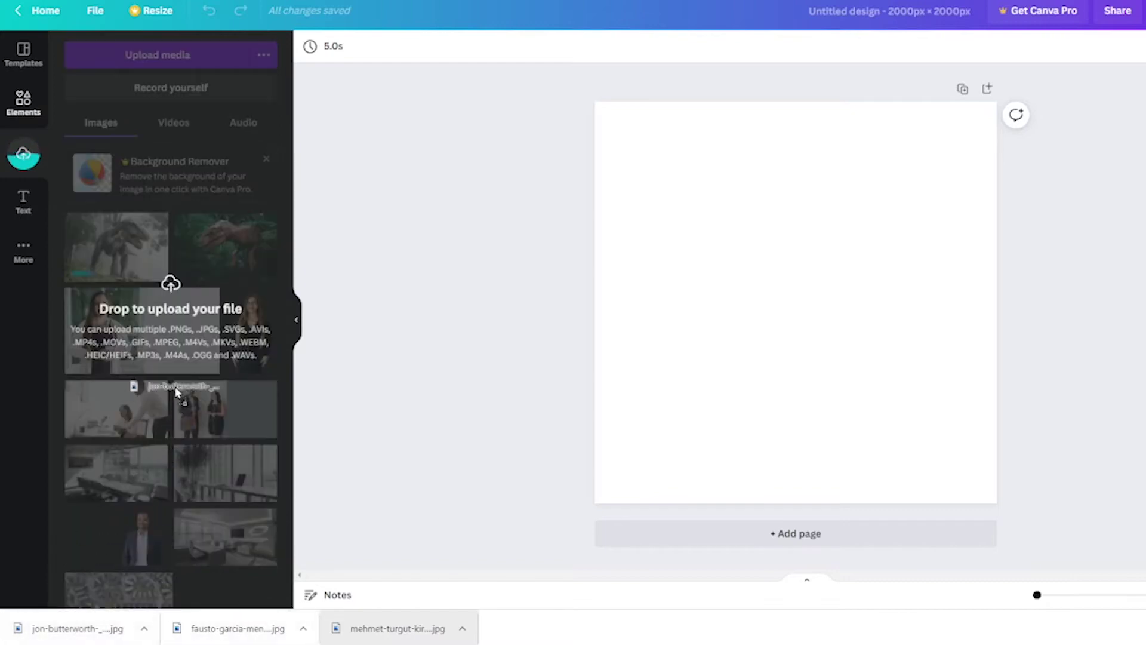
pyautogui.moveTo(177, 387); pyautogui.dragTo(178, 385)
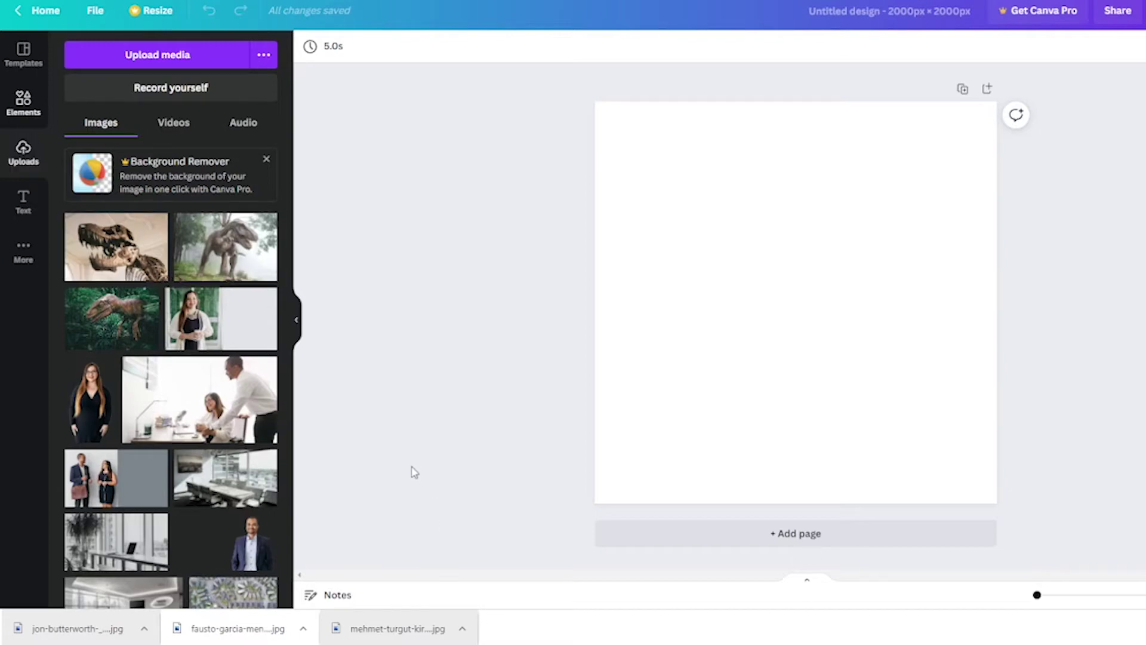
pyautogui.moveTo(82, 330); pyautogui.dragTo(626, 281)
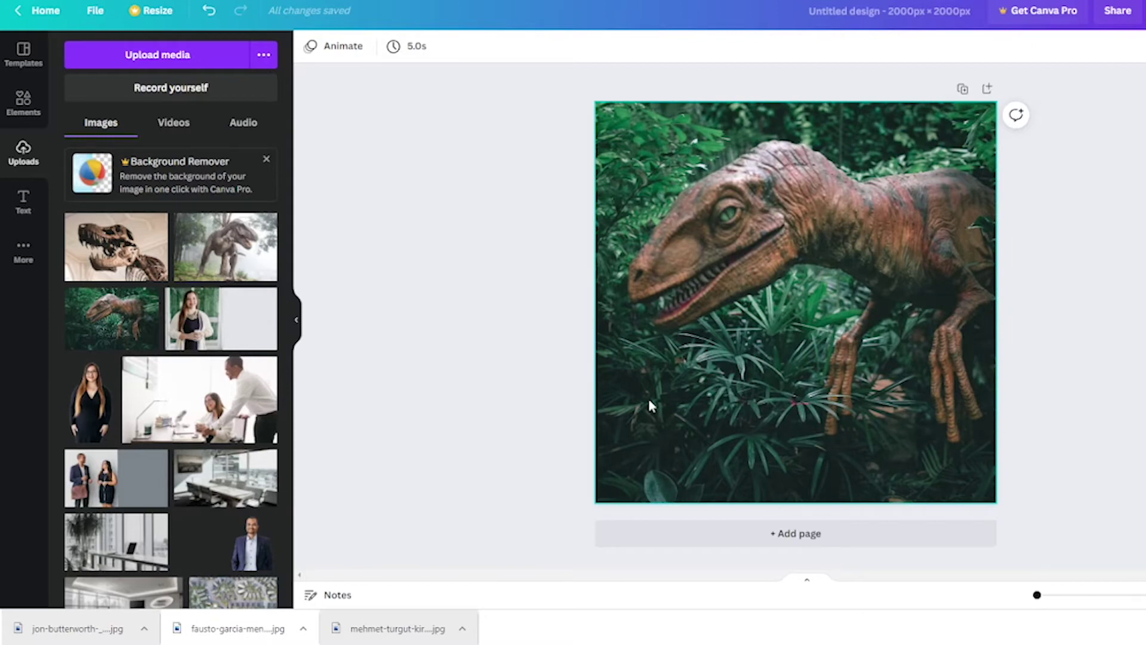
# - Crop the raptor photo, shifting it left inside the square frame
pyautogui.click(834, 366)
pyautogui.click(429, 217)
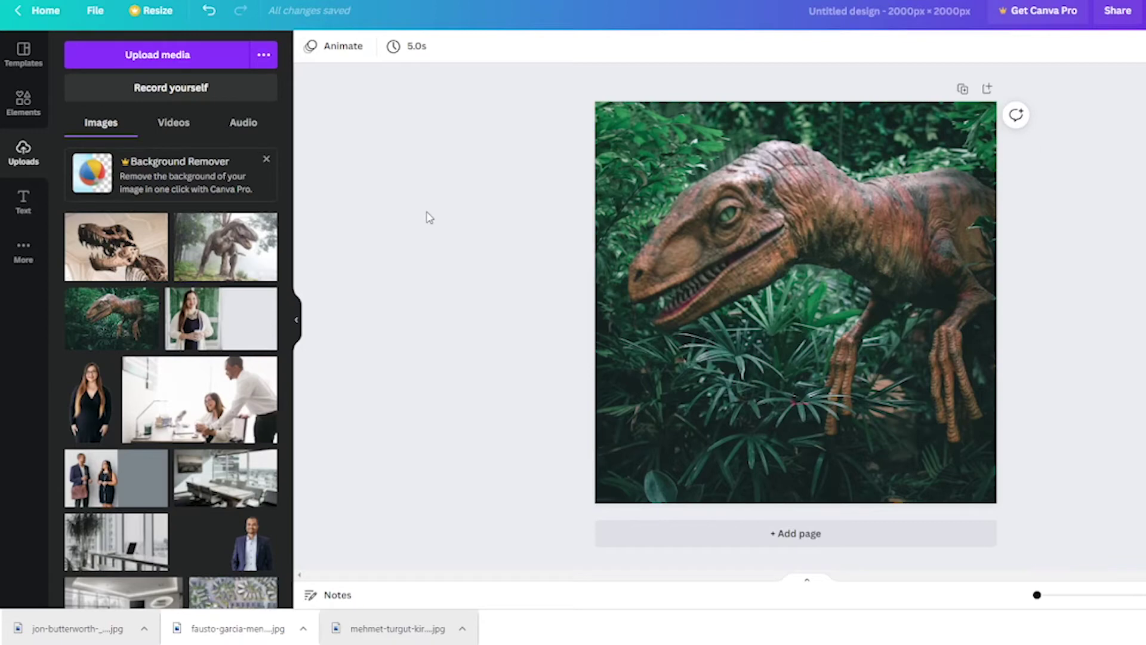
pyautogui.click(697, 274)
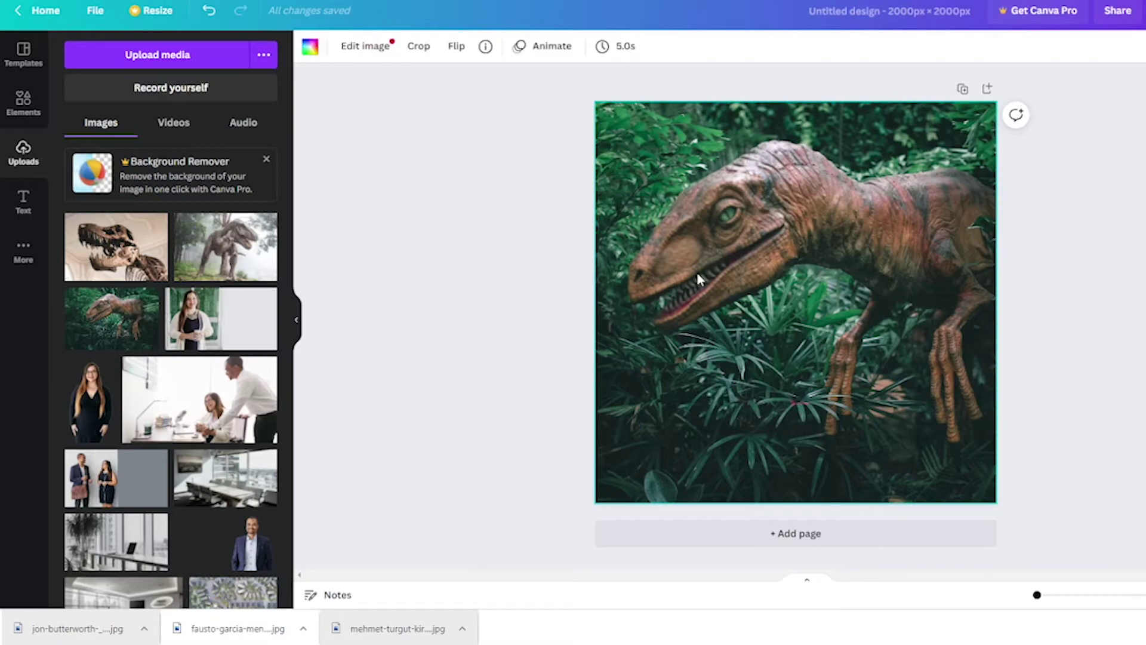
pyautogui.click(420, 46)
pyautogui.moveTo(740, 239)
pyautogui.mouseDown()
pyautogui.moveTo(661, 236)
pyautogui.moveTo(763, 236)
pyautogui.moveTo(735, 234)
pyautogui.mouseUp()
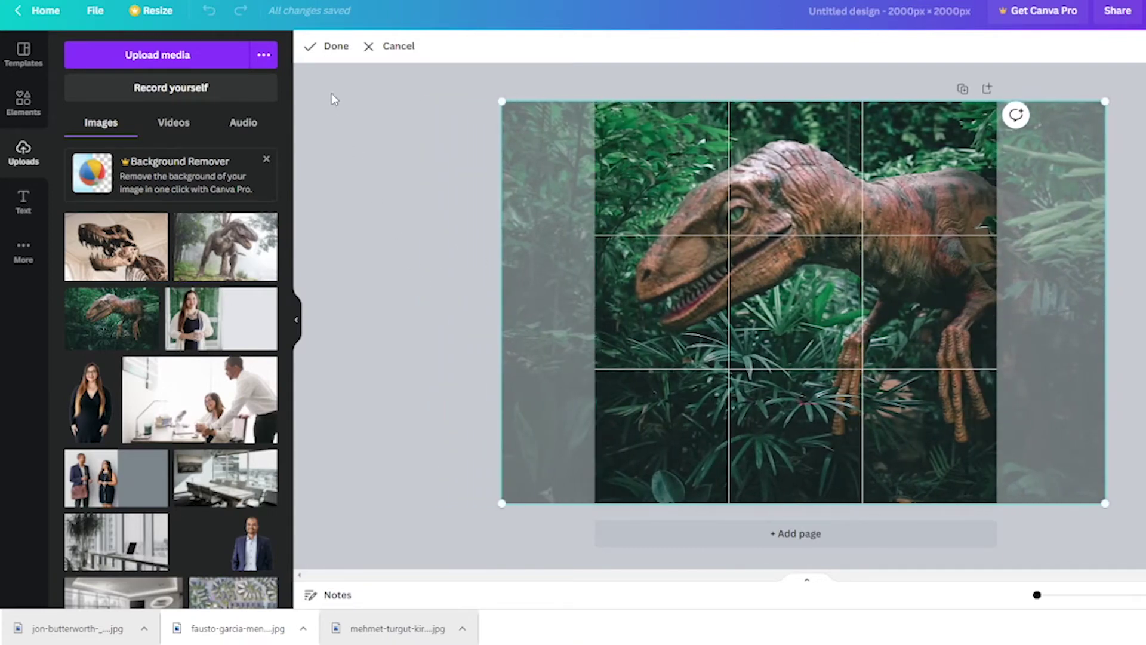
pyautogui.click(331, 46)
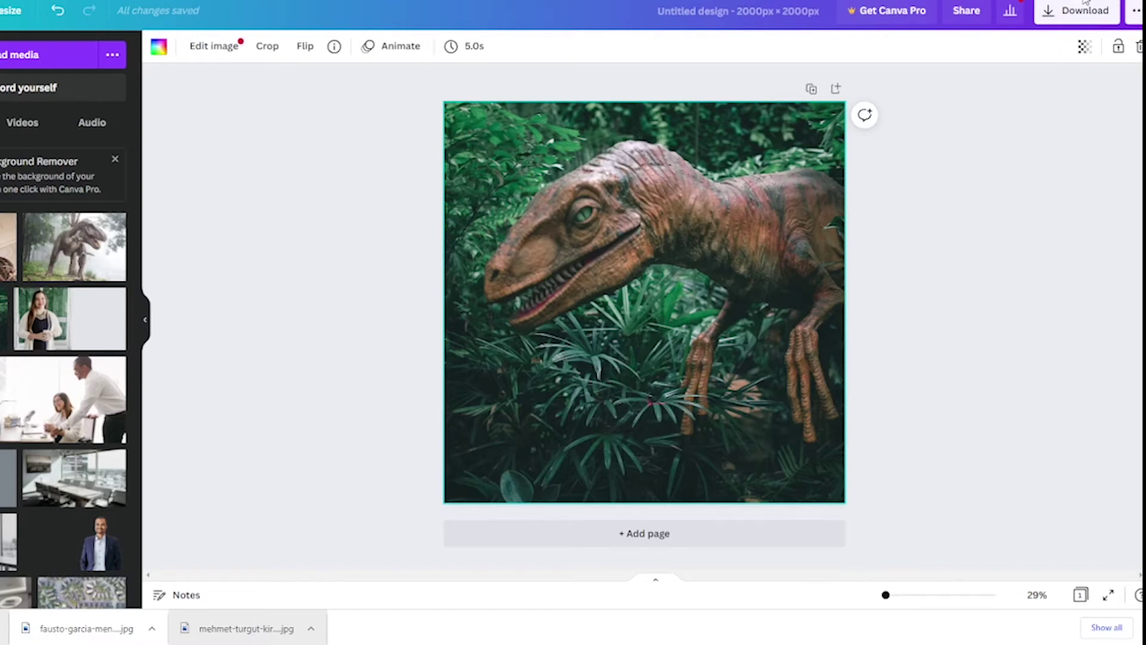
# - Download the square Canva design as a JPG file
pyautogui.click(1083, 21)
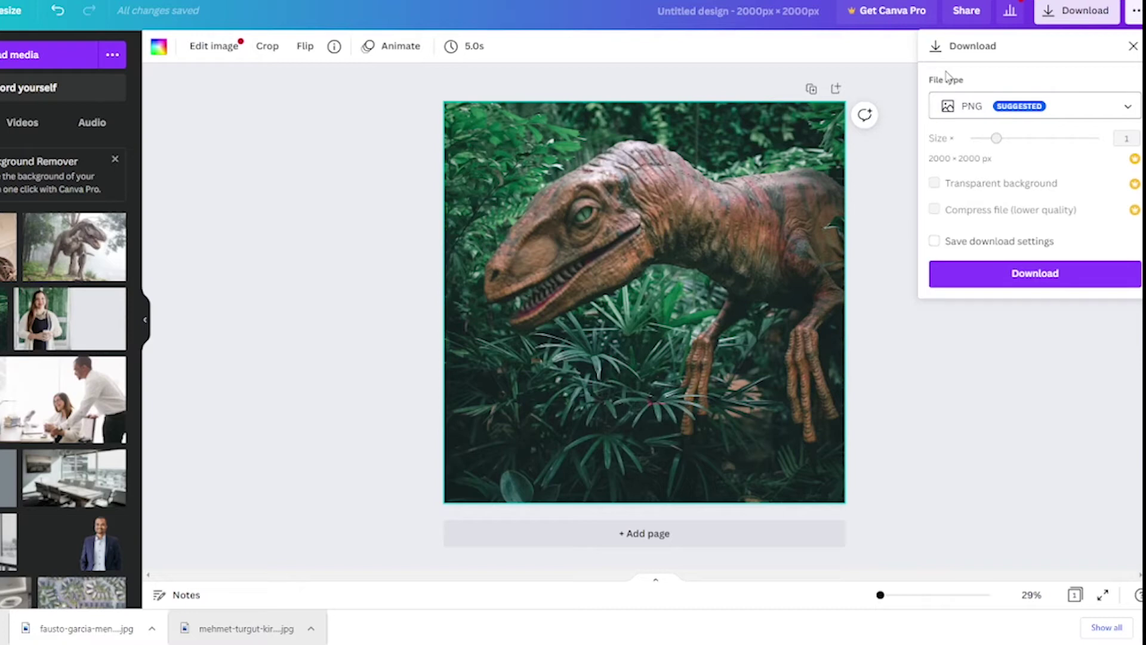
pyautogui.click(974, 114)
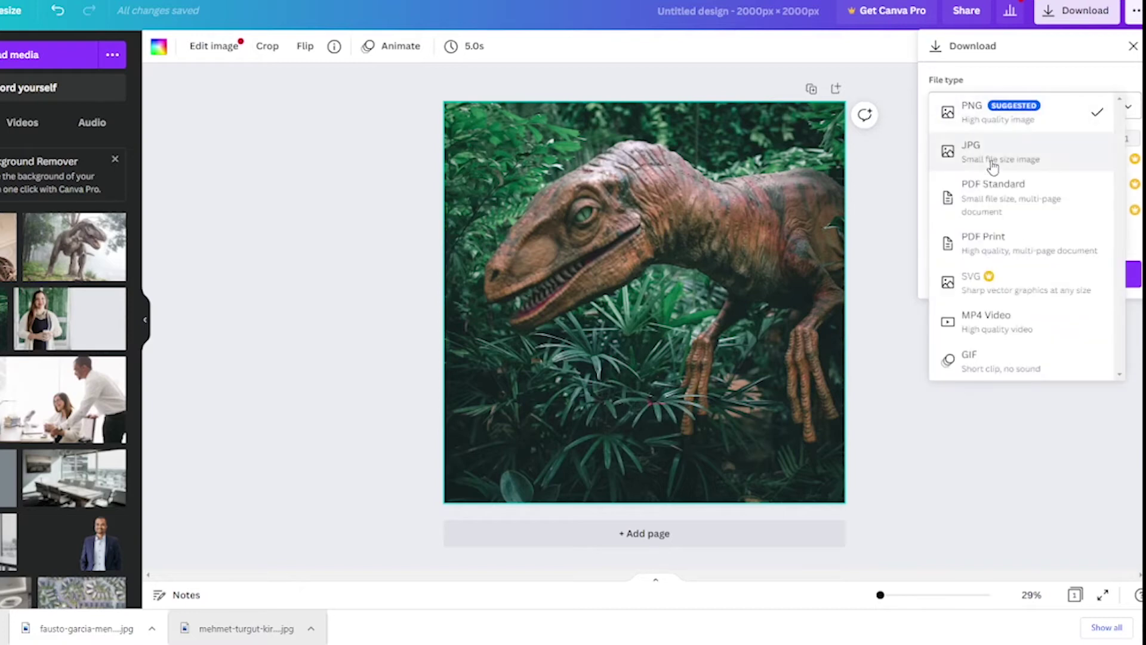
pyautogui.click(973, 149)
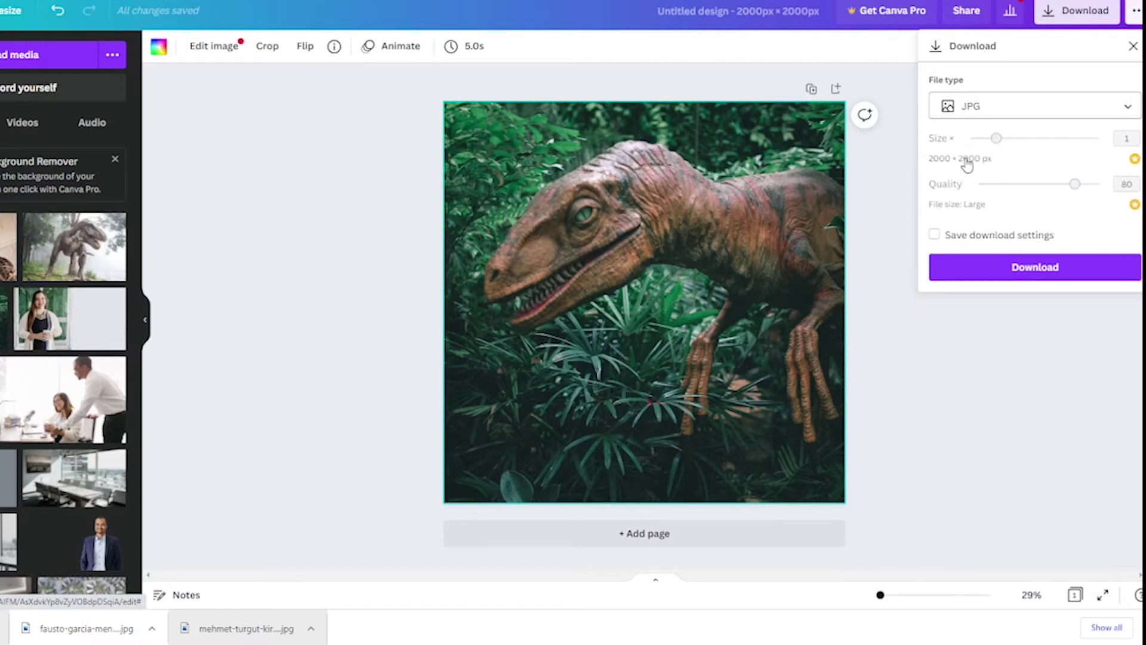
pyautogui.click(982, 105)
pyautogui.click(1001, 88)
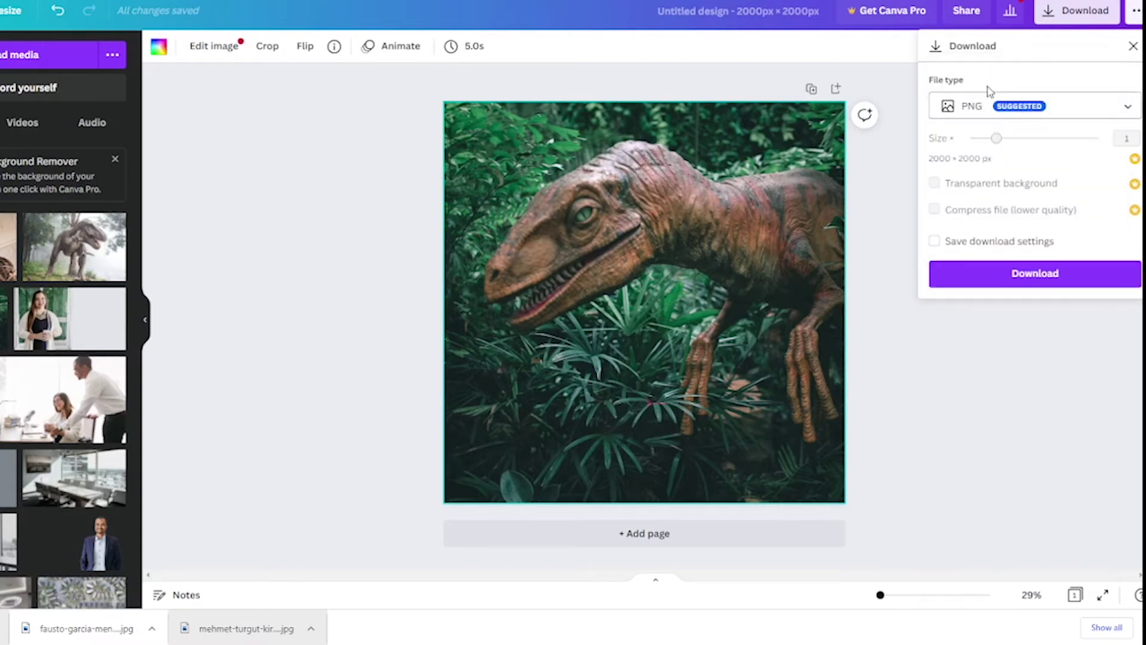
pyautogui.click(986, 109)
pyautogui.click(988, 169)
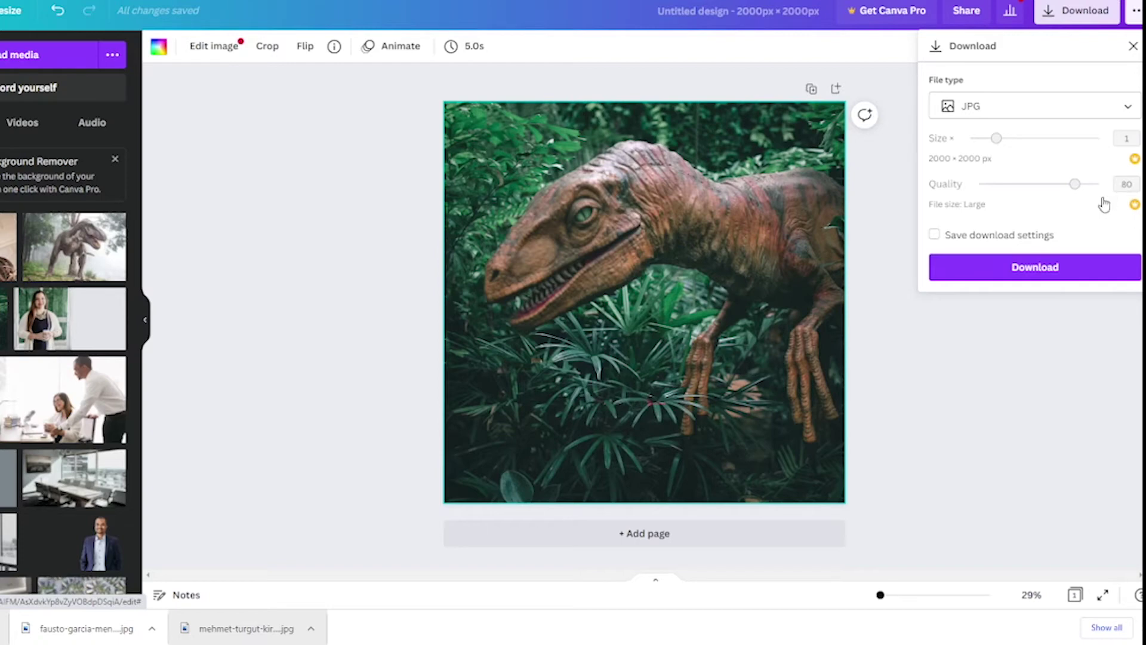
pyautogui.click(1034, 268)
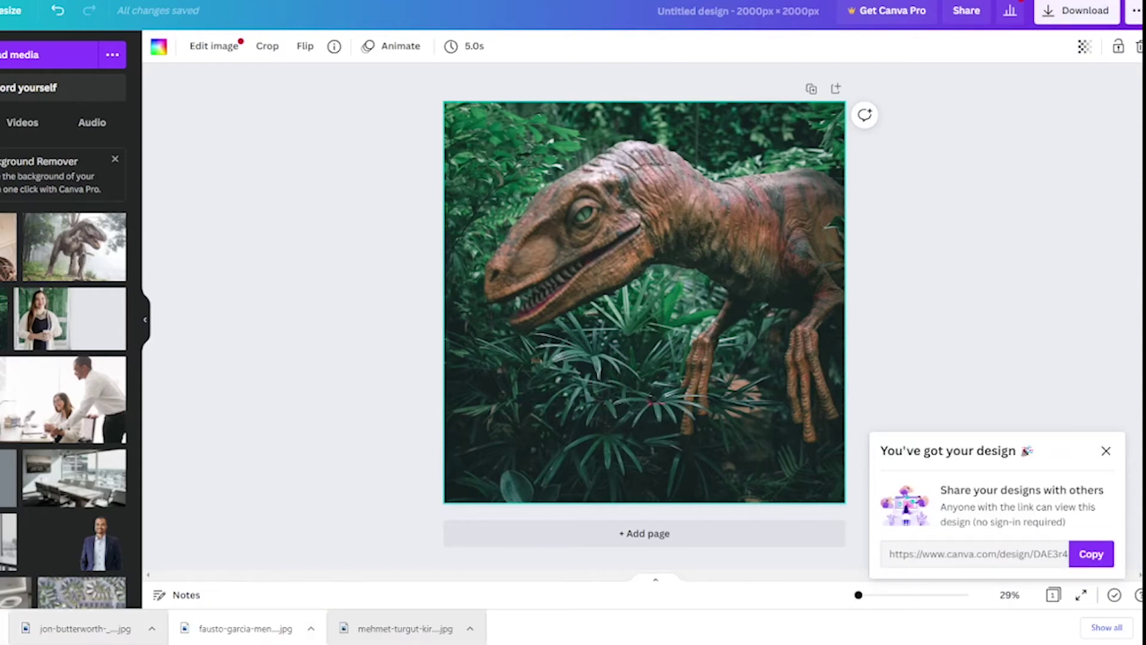
pyautogui.click(696, 1)
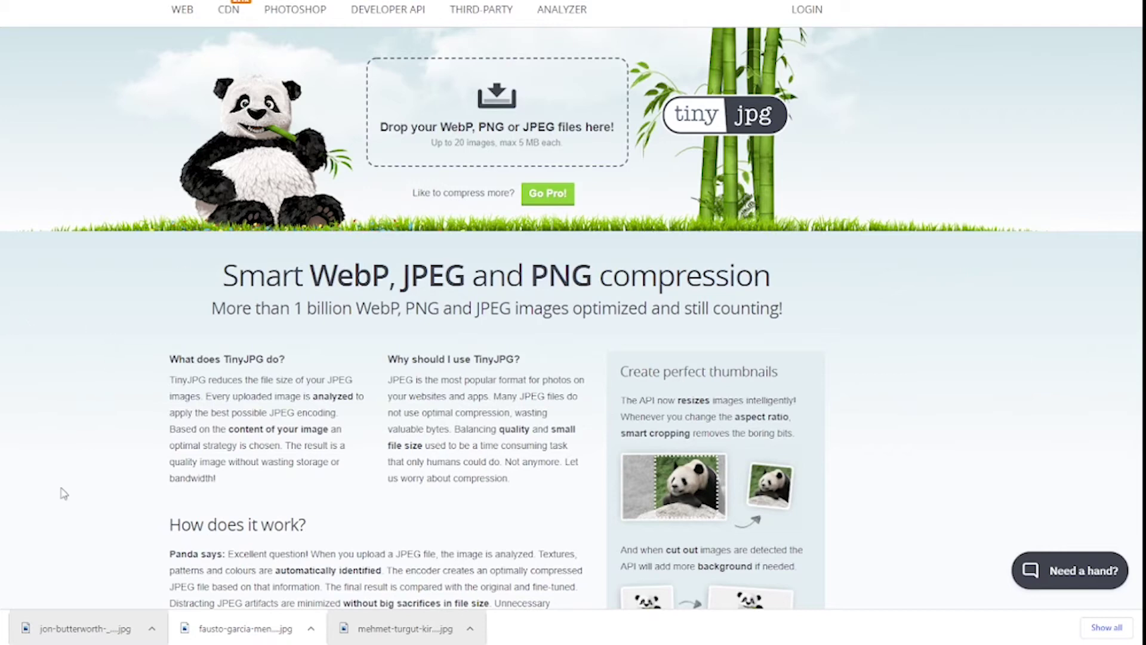
# - Compress Untitled design.jpg in TinyJPG from 450.5 KB to 271.4 KB and download it
pyautogui.moveTo(6, 620); pyautogui.dragTo(466, 102)
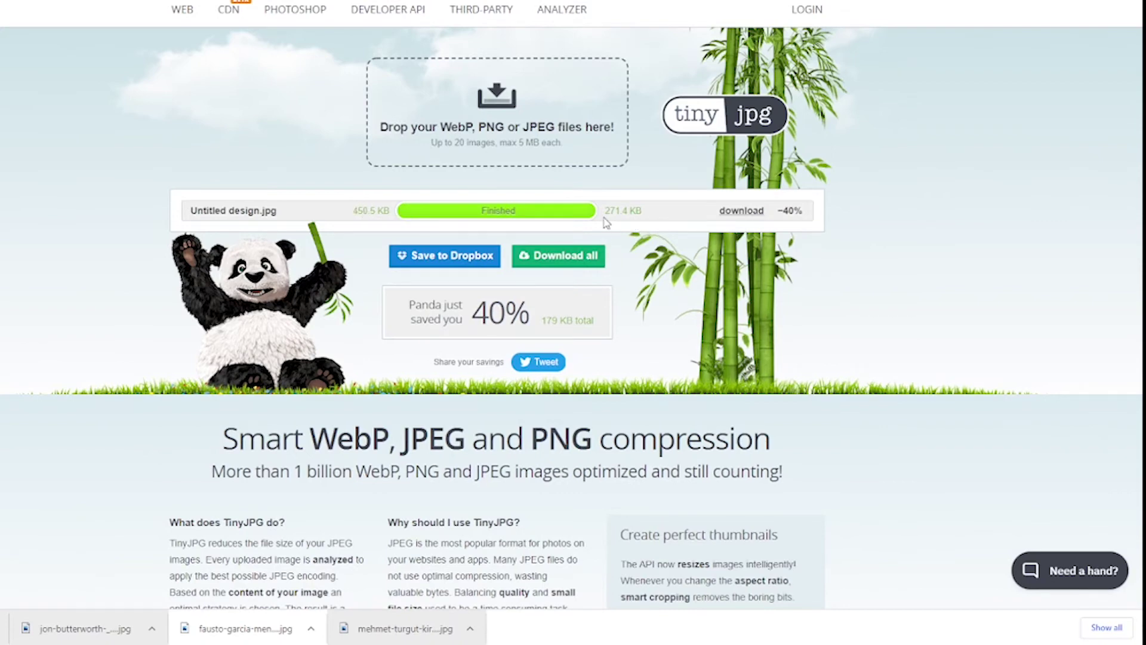
pyautogui.click(746, 214)
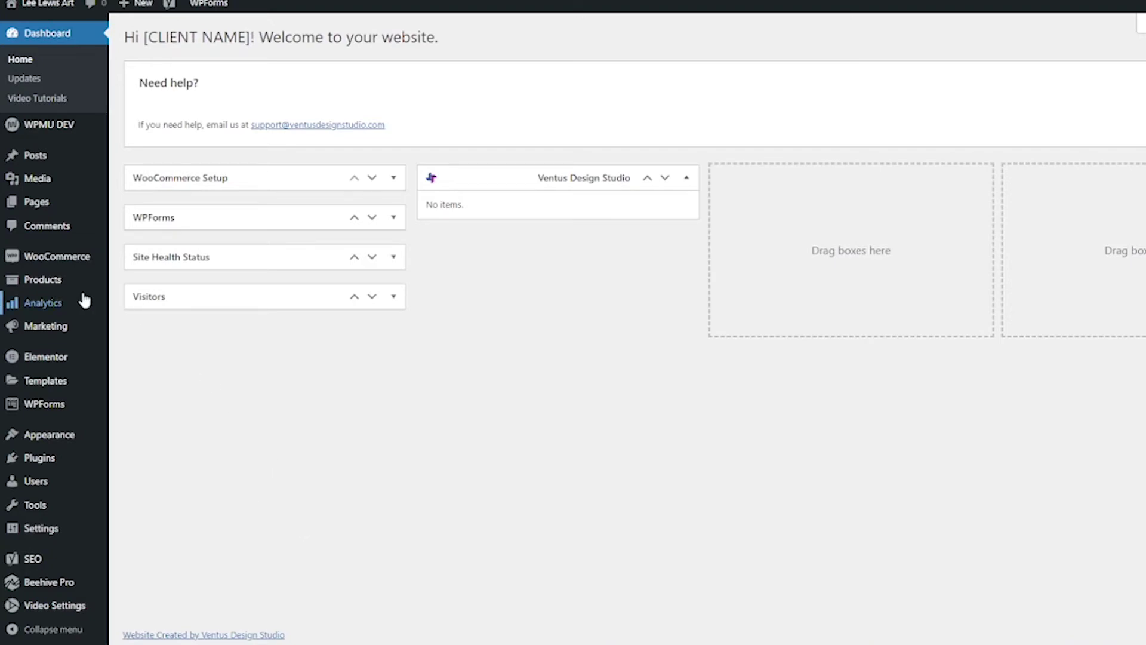
# - Enter 'Dinosaur' as the new product's name and scroll down to the product image area
pyautogui.moveTo(84, 294)
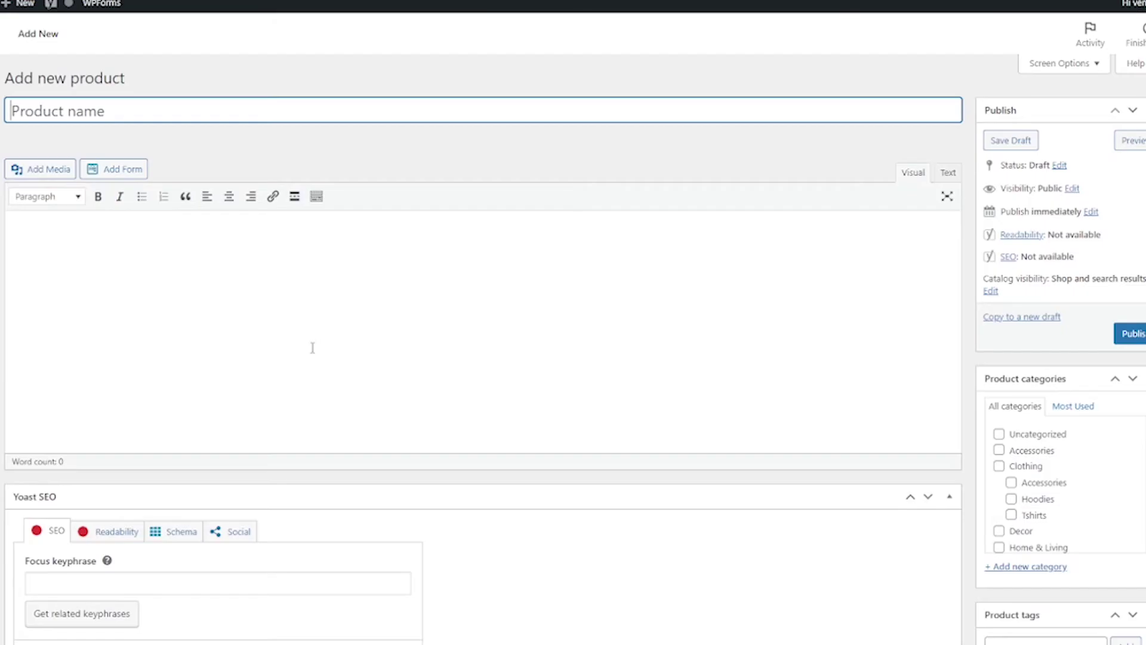
pyautogui.write('Dinosaur')
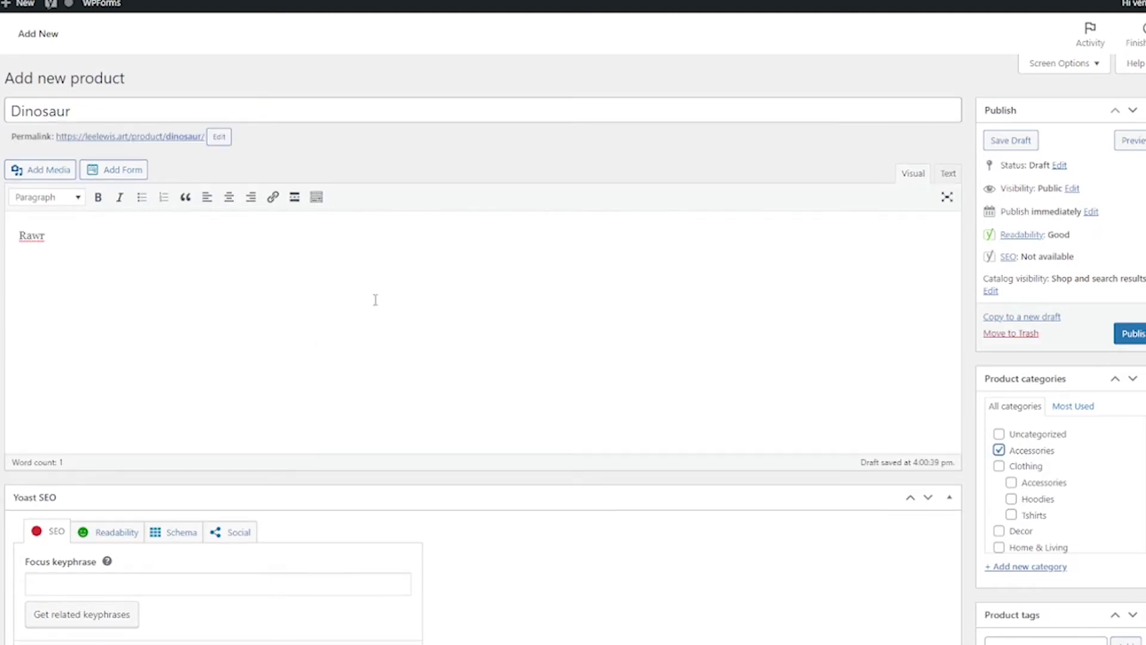
pyautogui.scroll(-10, 375, 299)
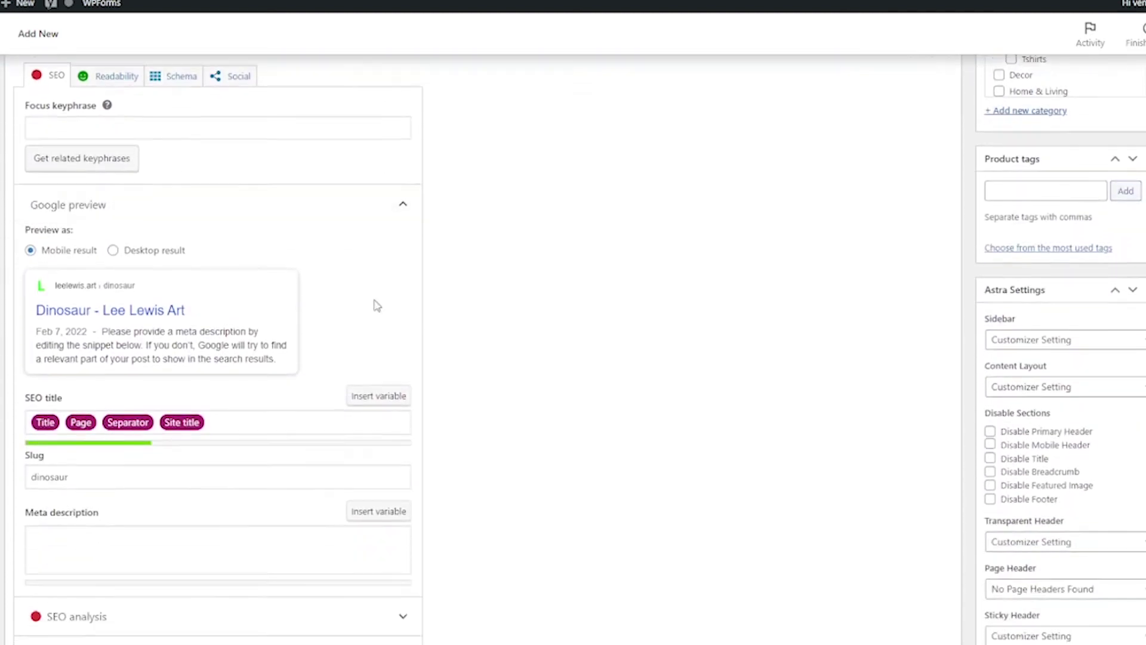
pyautogui.scroll(-3, 376, 306)
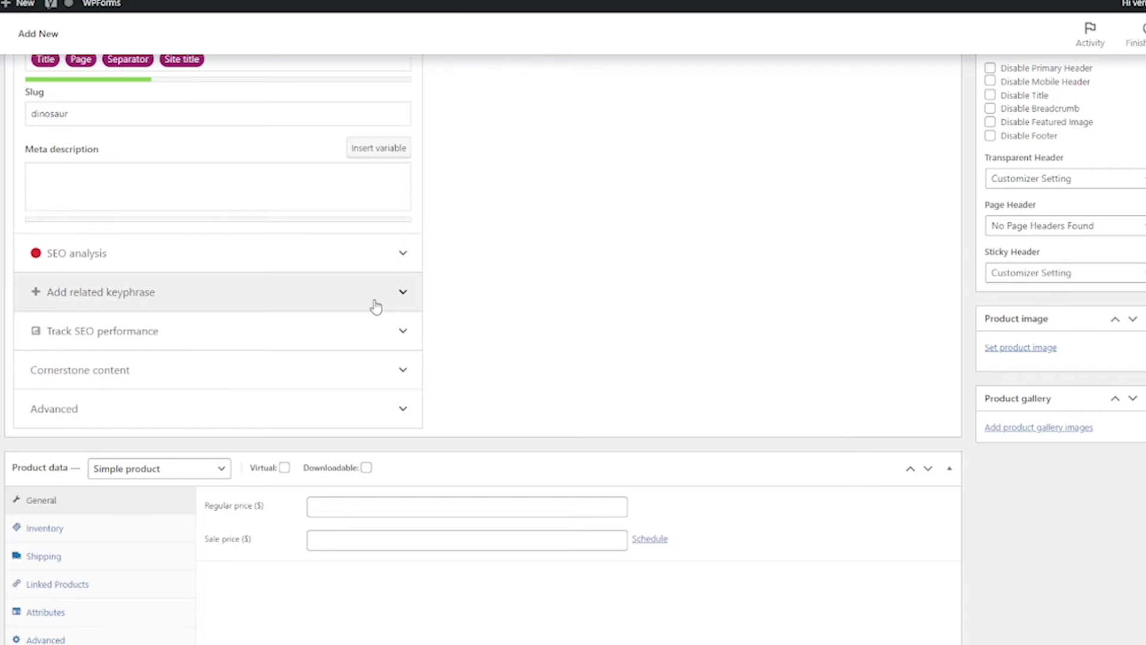
# - Set dino1.jpg as the product image, titled 'Dinosaur' with alt text 'Dinosaur in jungle'
pyautogui.click(1038, 352)
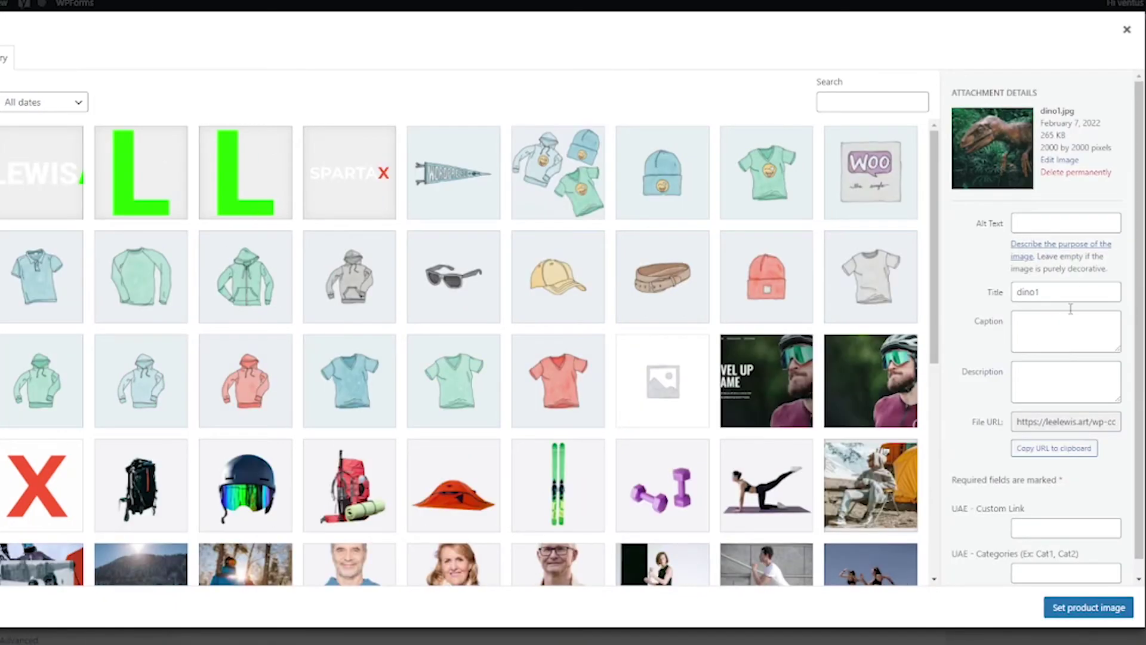
pyautogui.doubleClick(1142, 292)
pyautogui.write('Dinos')
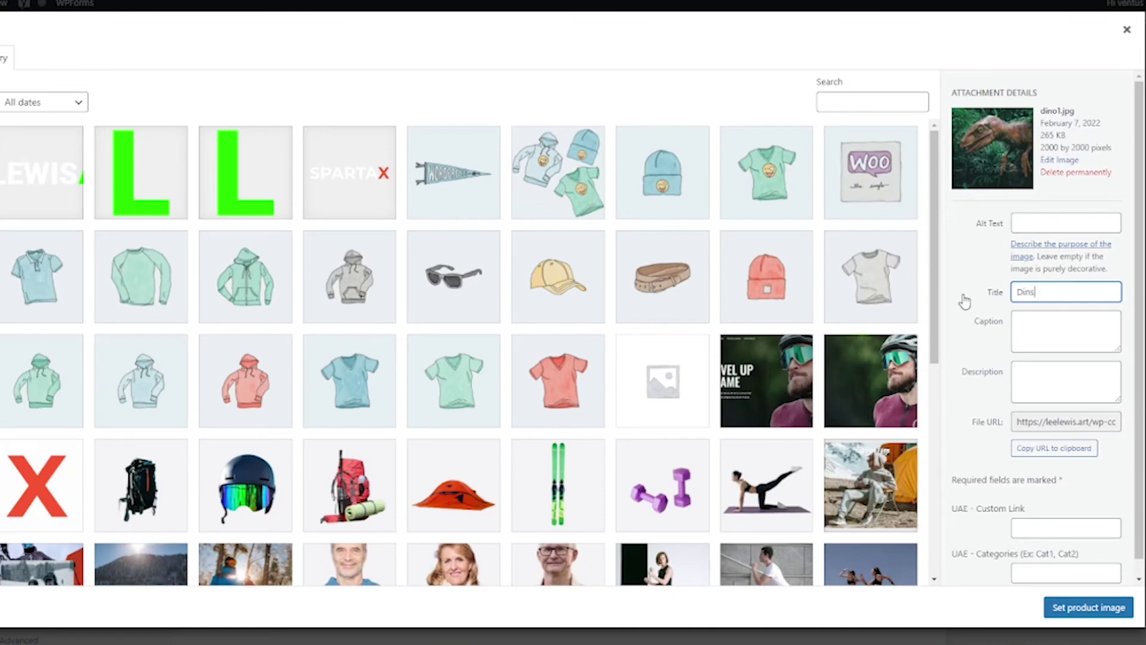
pyautogui.write('aur')
pyautogui.click(1037, 221)
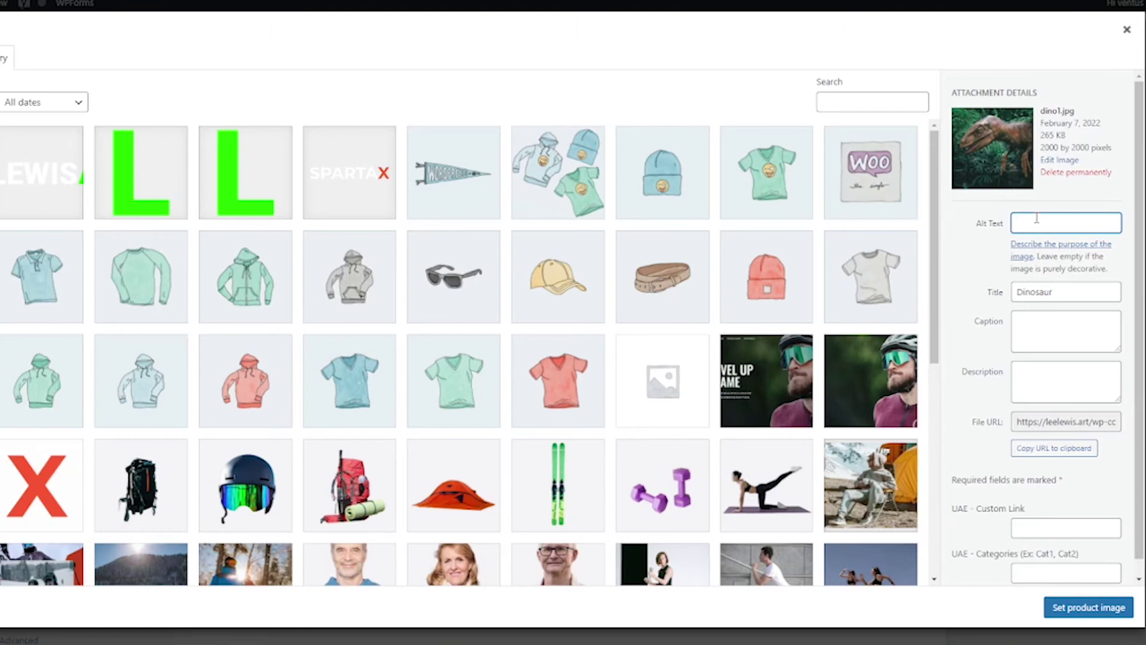
pyautogui.write('Dinosaur in jungle')
pyautogui.click(1086, 616)
pyautogui.scroll(-3, 797, 487)
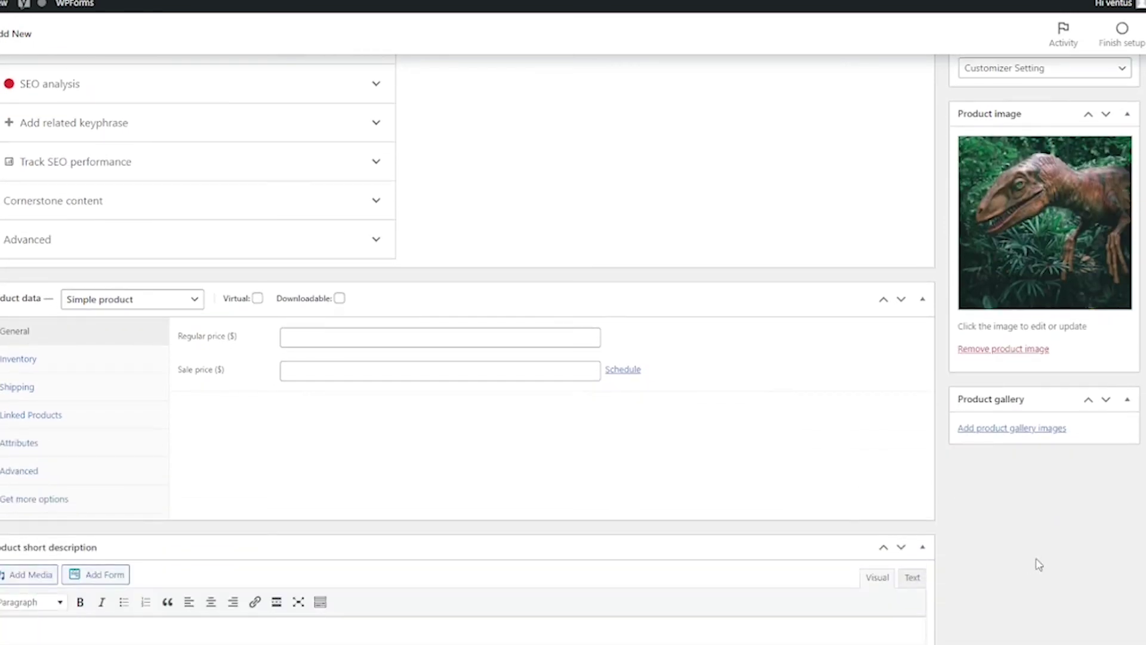
# - Add dino2.jpg and the T-rex skull image dino3.jpg to the product gallery
pyautogui.click(1031, 437)
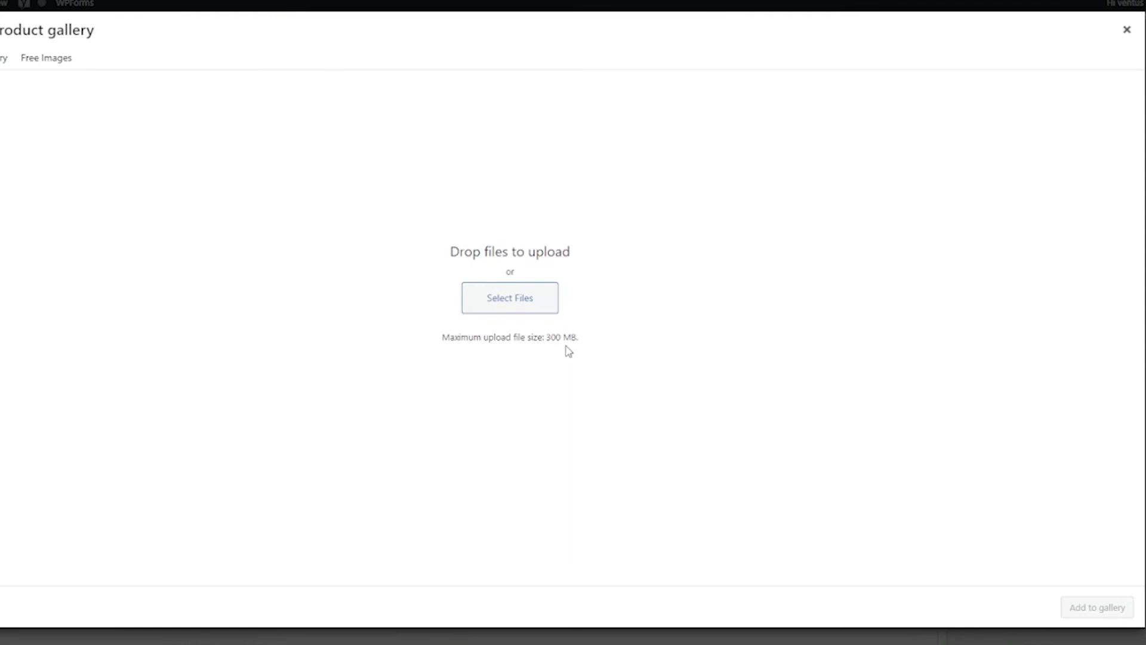
pyautogui.click(532, 296)
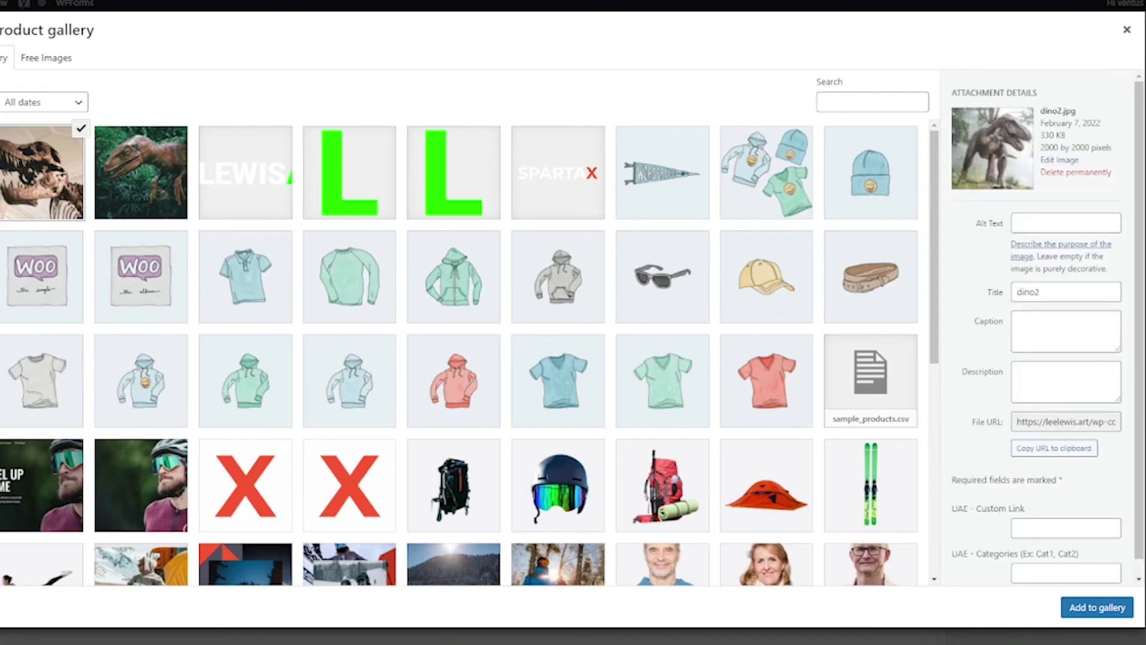
pyautogui.click(27, 187)
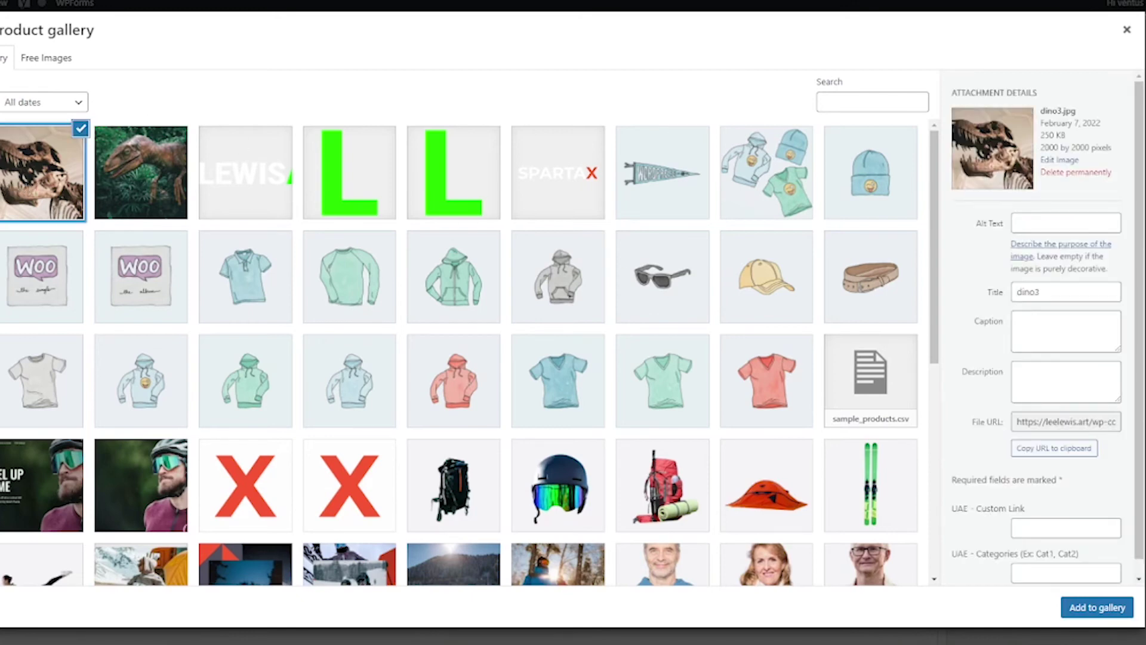
pyautogui.click(1067, 615)
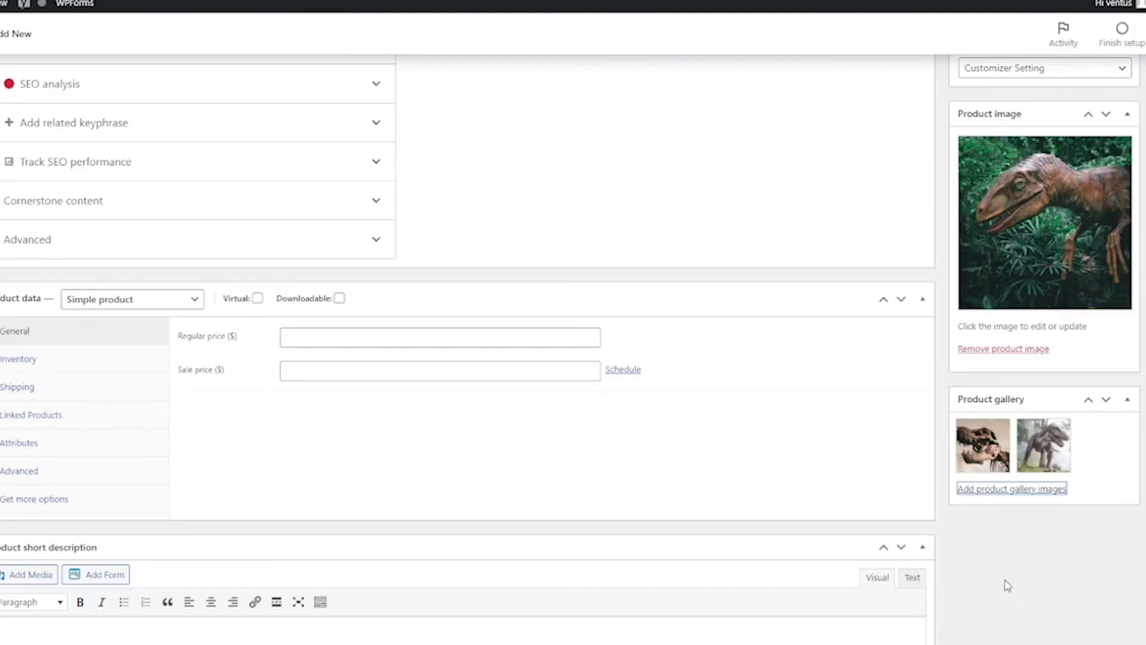
pyautogui.scroll(15, 1007, 582)
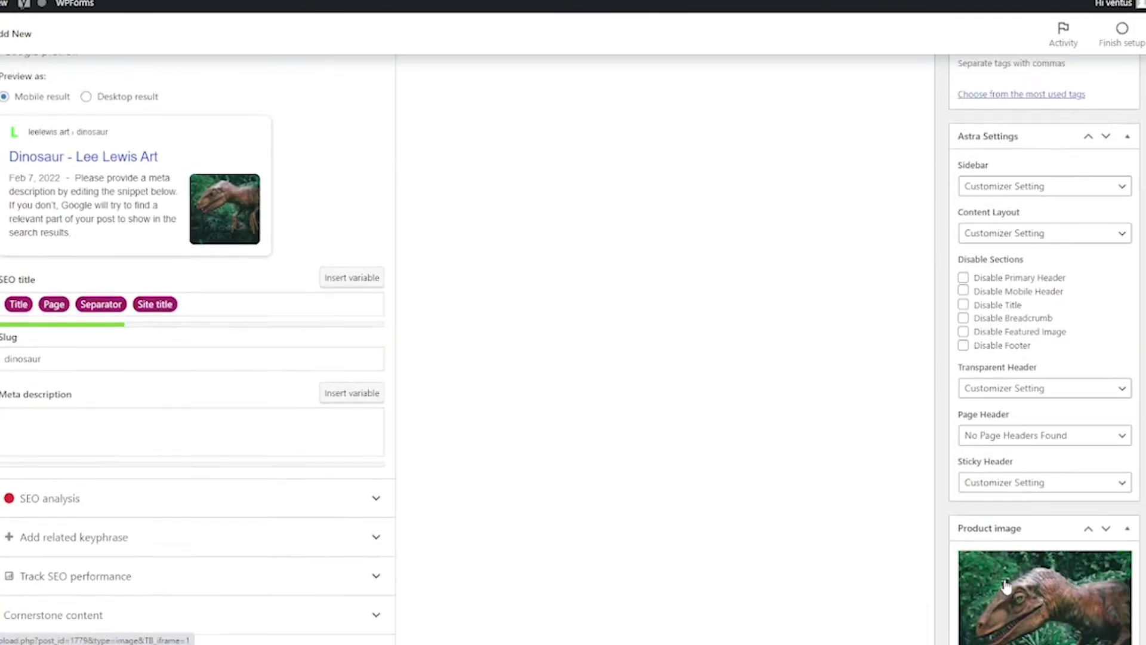
# - Publish the Dinosaur product and flip through its gallery thumbnails on the live product page
pyautogui.click(1109, 336)
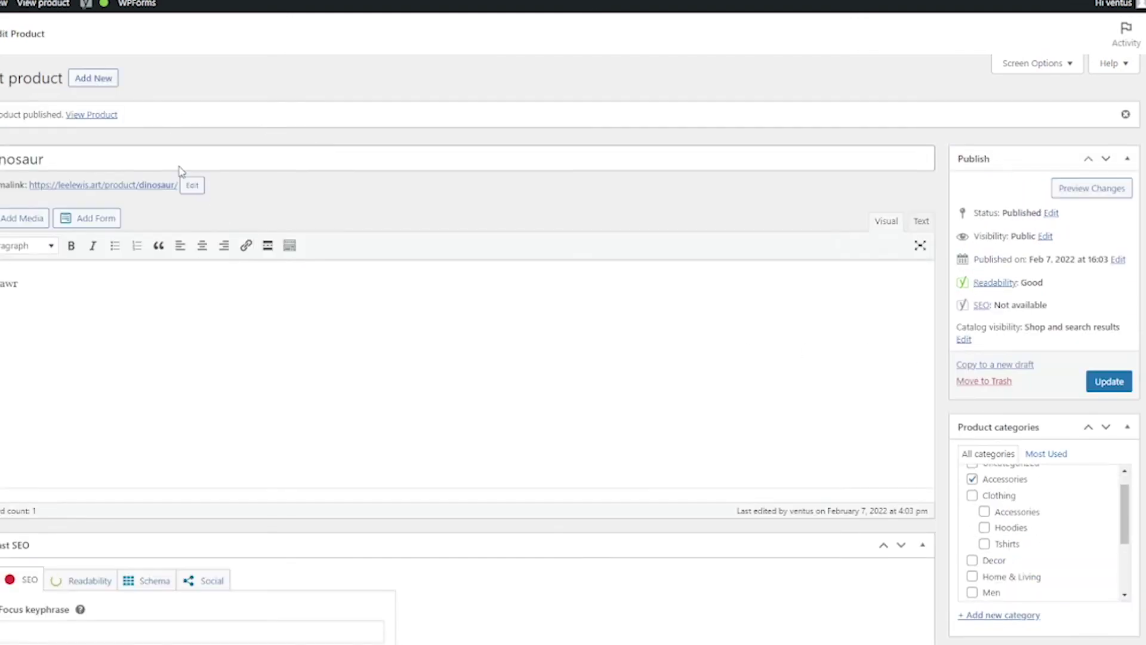
pyautogui.click(103, 122)
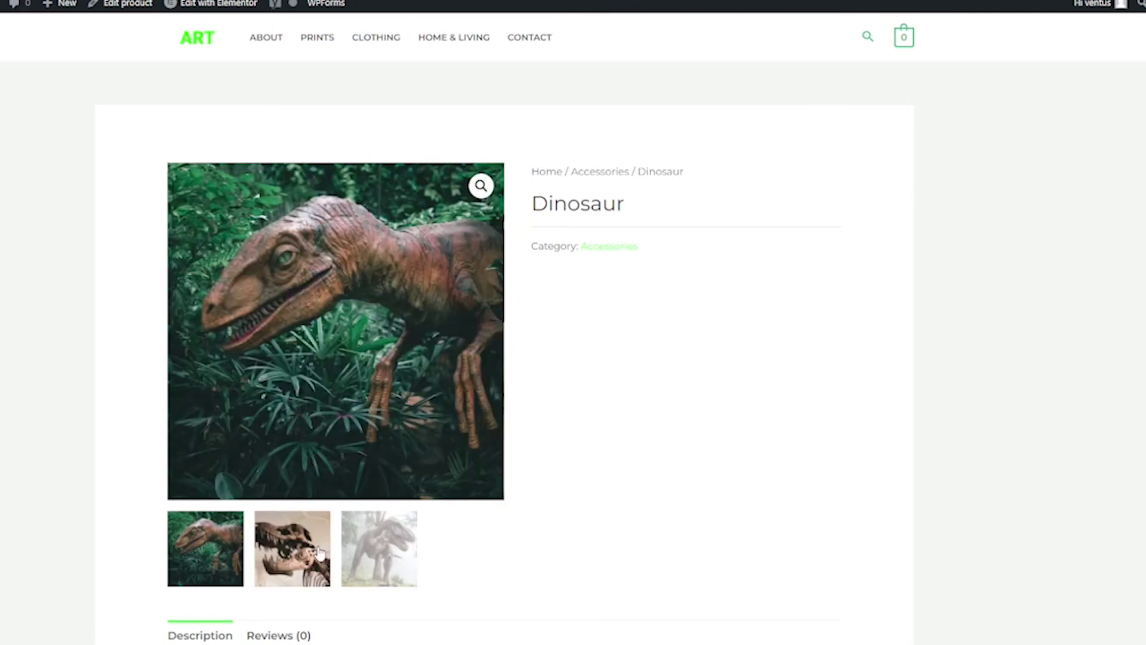
pyautogui.click(307, 553)
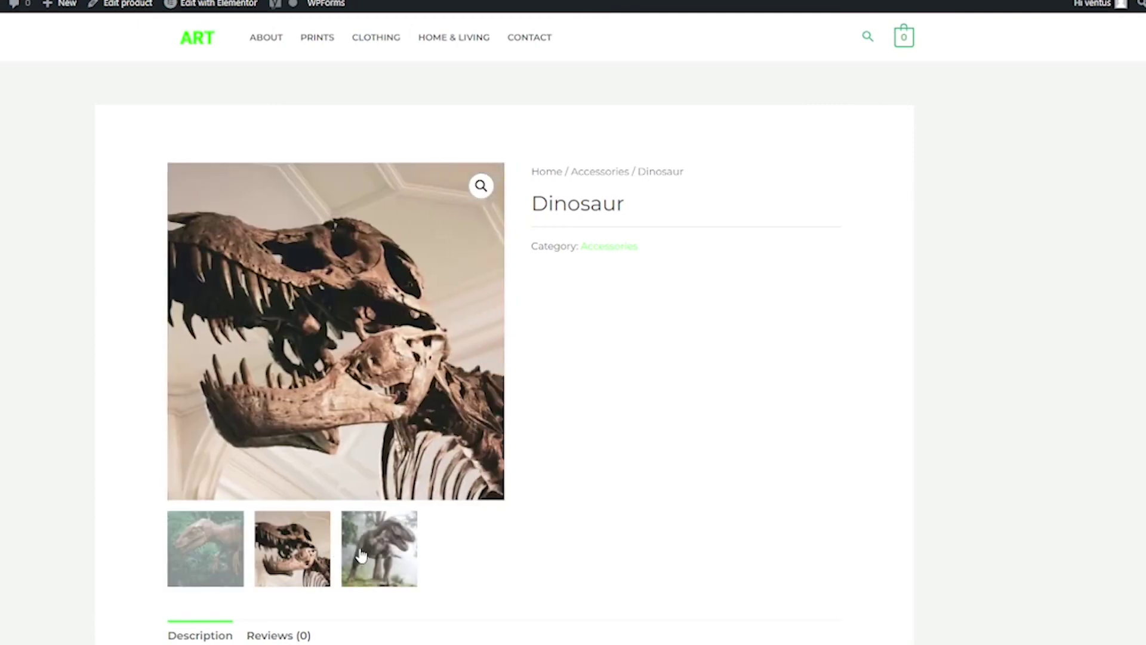
pyautogui.click(361, 555)
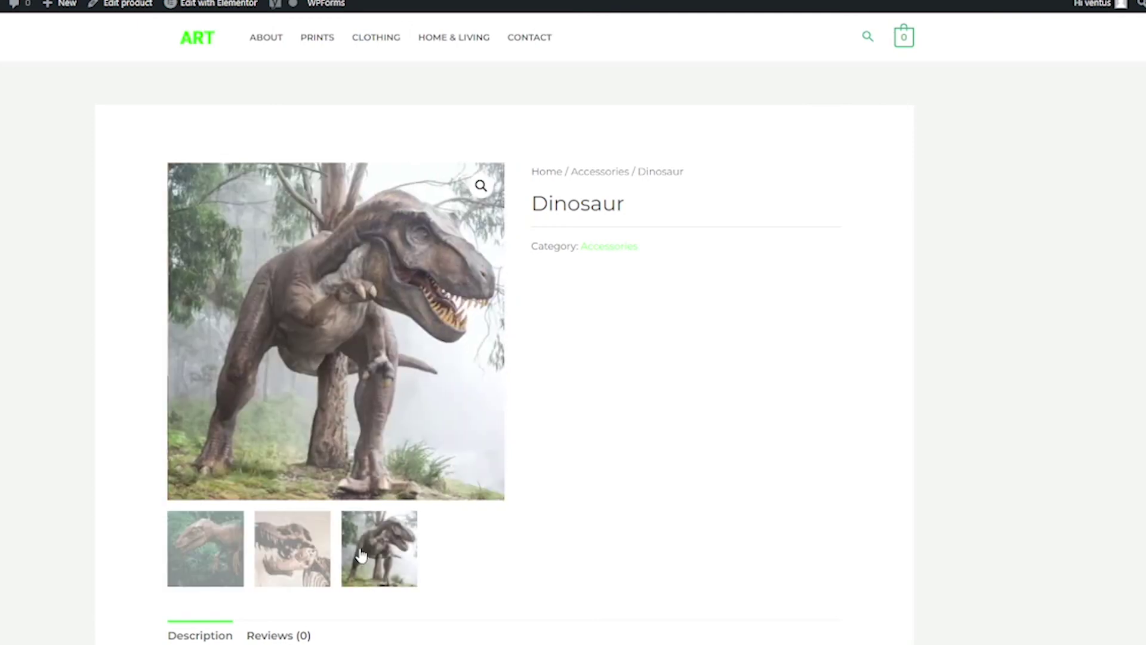
pyautogui.click(218, 554)
pyautogui.click(293, 552)
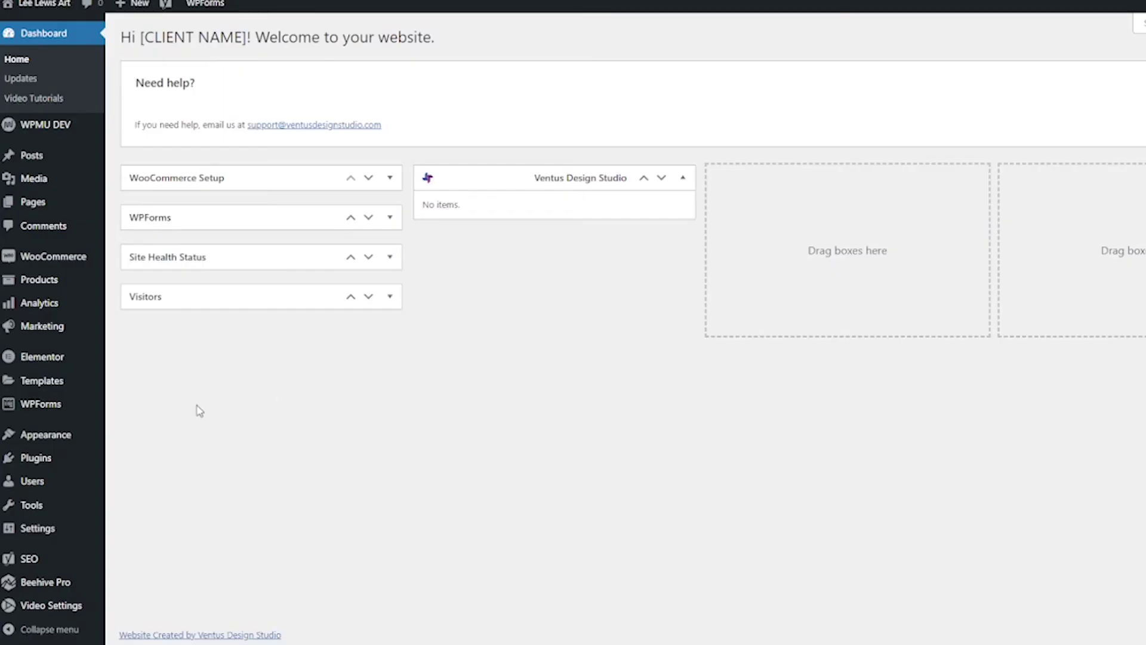
# - Open the Customizer's WooCommerce Product Images panel showing 600 main width, 300 thumbnail width and 1:1 cropping
pyautogui.moveTo(19, 435)
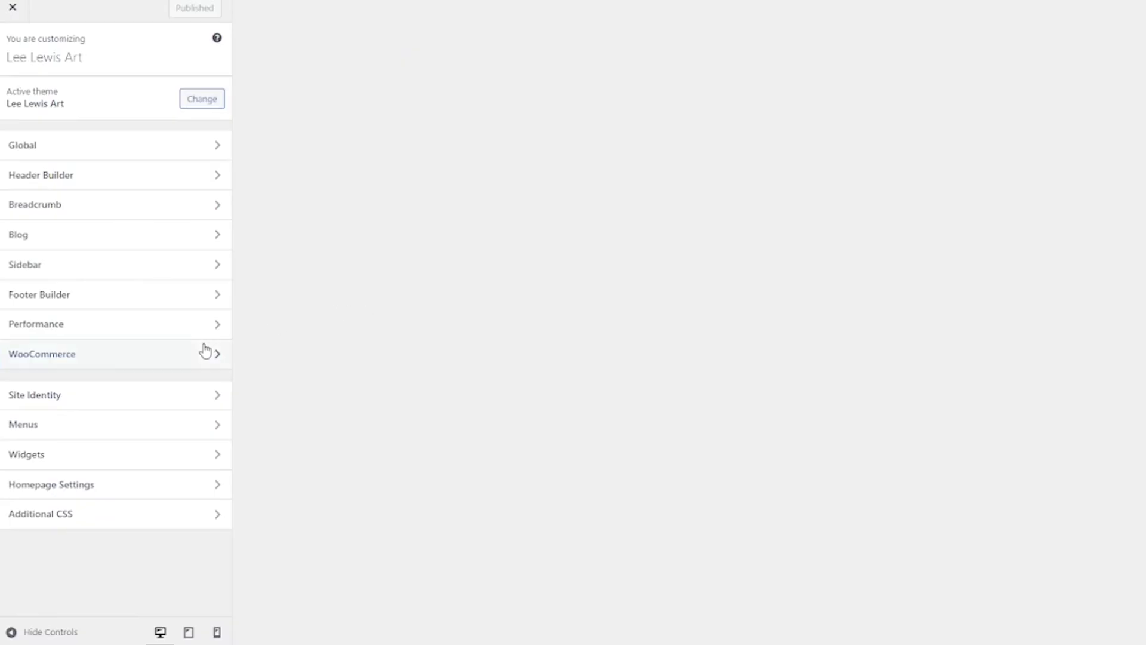
pyautogui.click(192, 360)
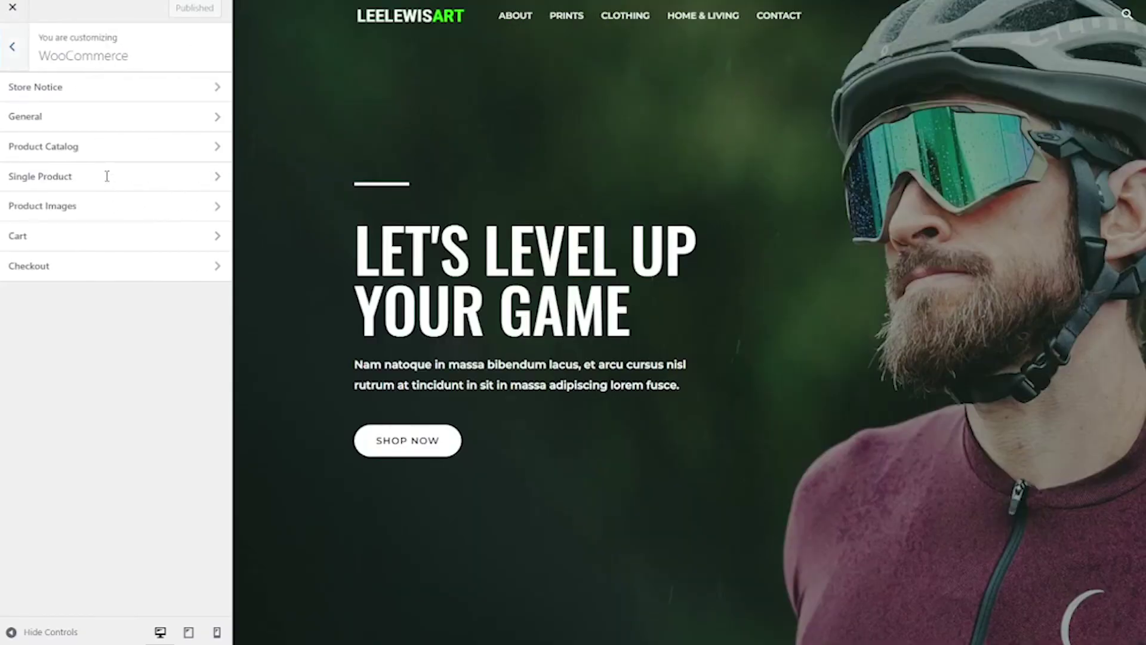
pyautogui.click(117, 208)
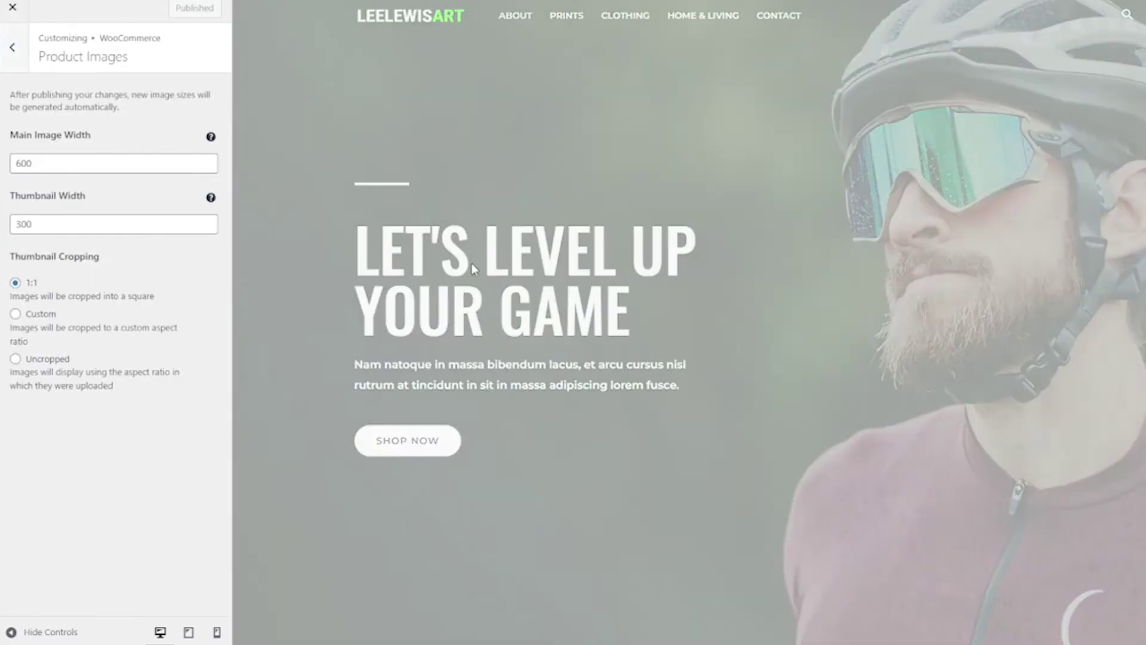